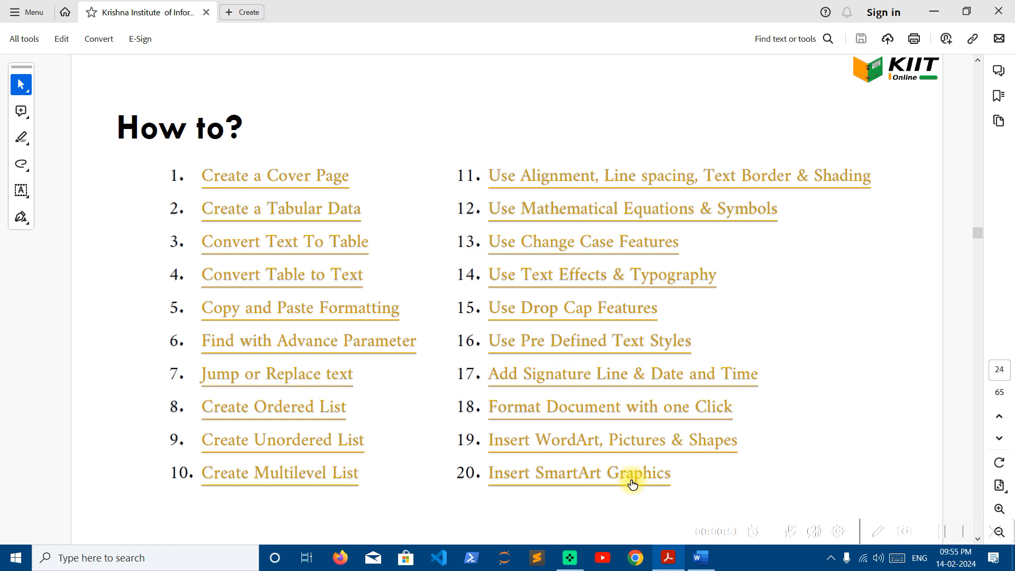
# Step: Open the Insert SmartArt Graphics topic in the PDF and view its list, process, cycle and hierarchy examples
pyautogui.click(608, 479)
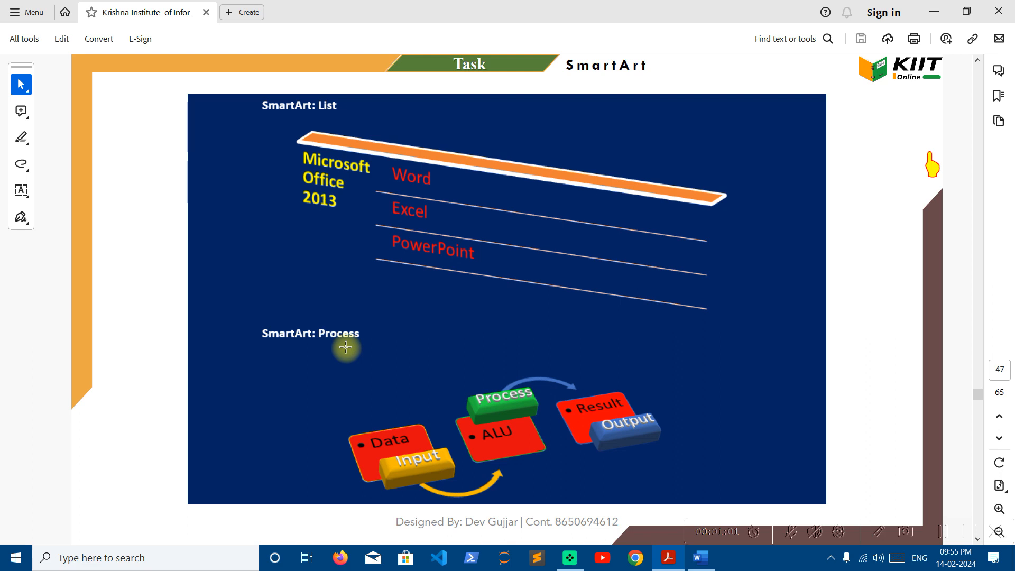
pyautogui.scroll(-2, 346, 348)
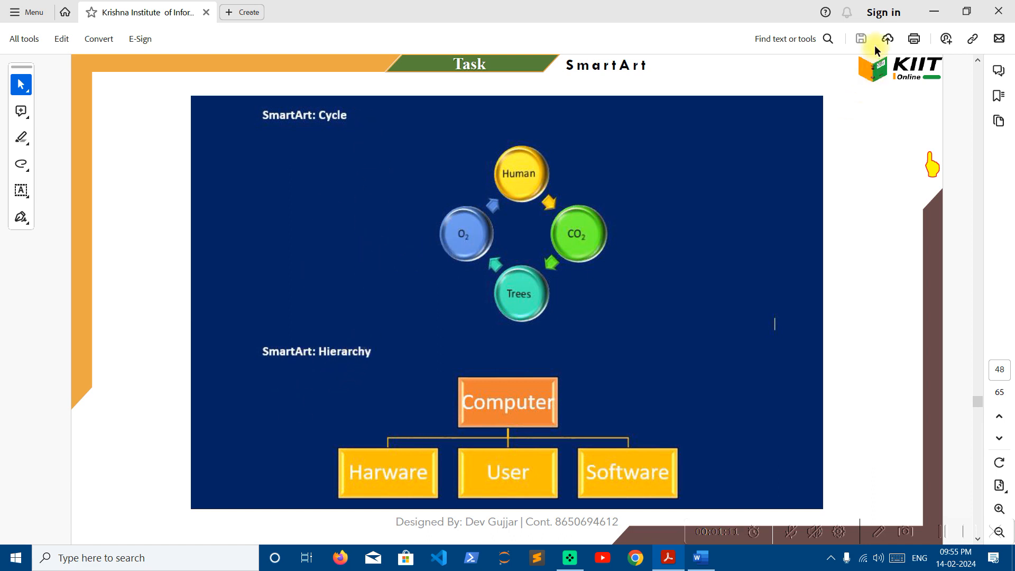
# Step: Minimize the PDF, refresh the desktop and switch to the blank document in Word
pyautogui.click(936, 11)
pyautogui.rightClick(617, 72)
pyautogui.click(651, 109)
pyautogui.click(701, 558)
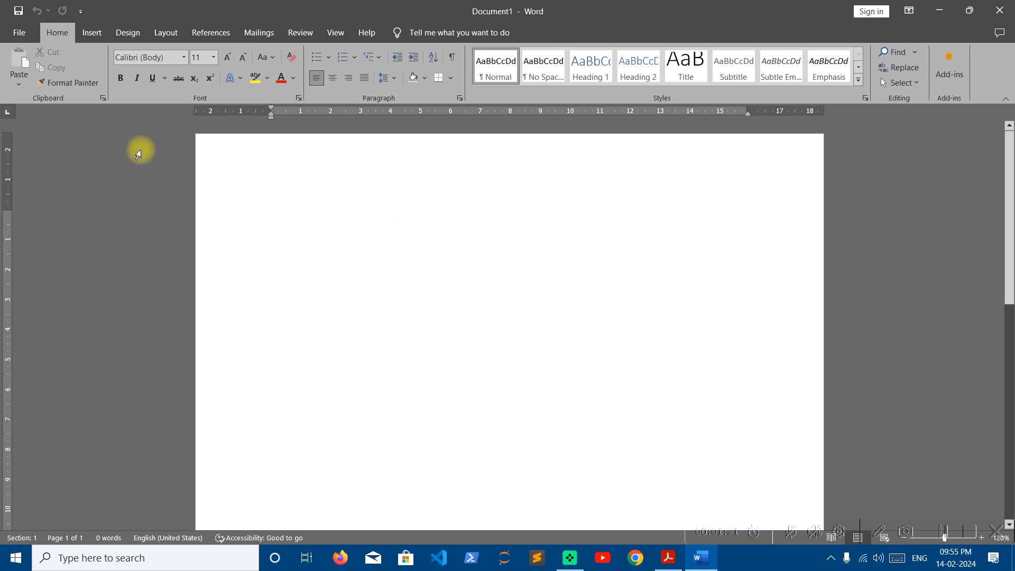
# Step: Look through the SmartArt graphic gallery, including the Cycle, Process and List categories, and close it without inserting anything
pyautogui.click(104, 35)
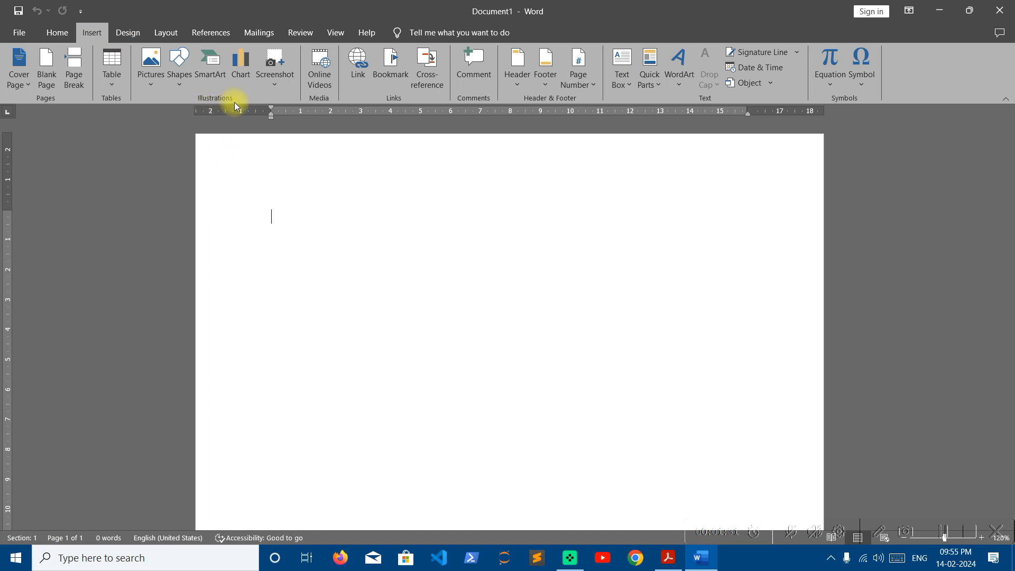
pyautogui.click(219, 71)
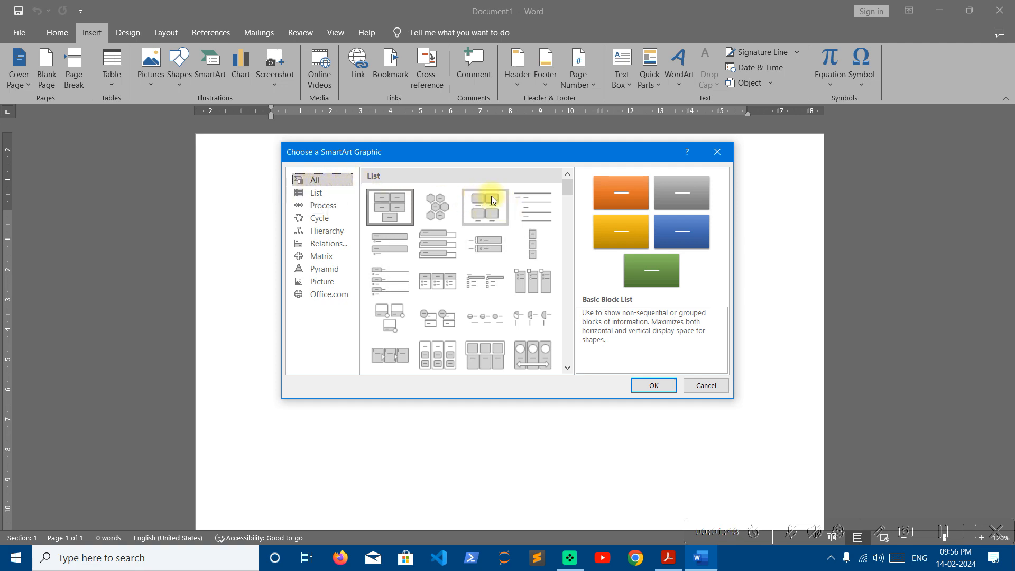
pyautogui.scroll(-5, 444, 208)
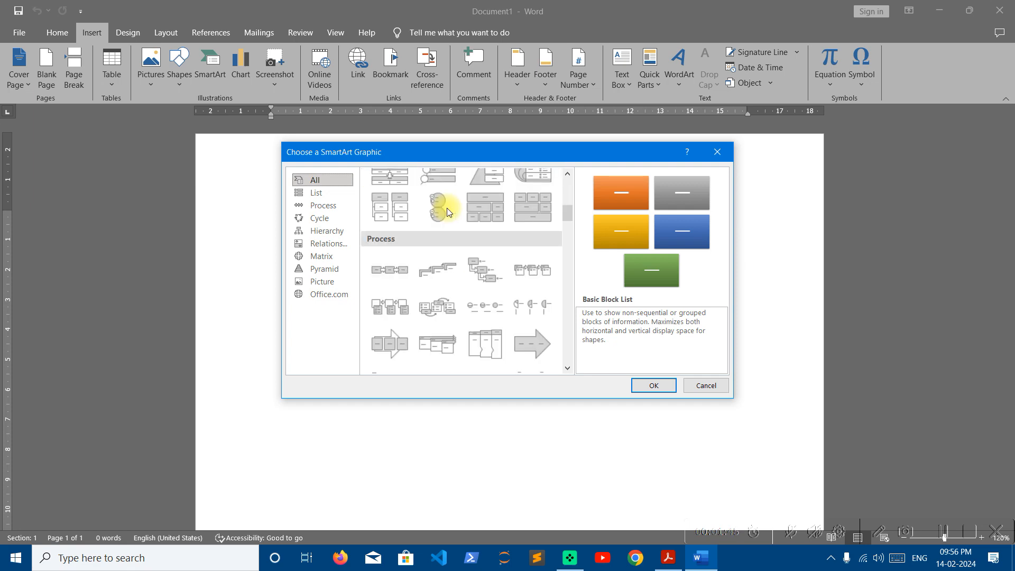
pyautogui.scroll(3, 412, 211)
pyautogui.scroll(-8, 401, 224)
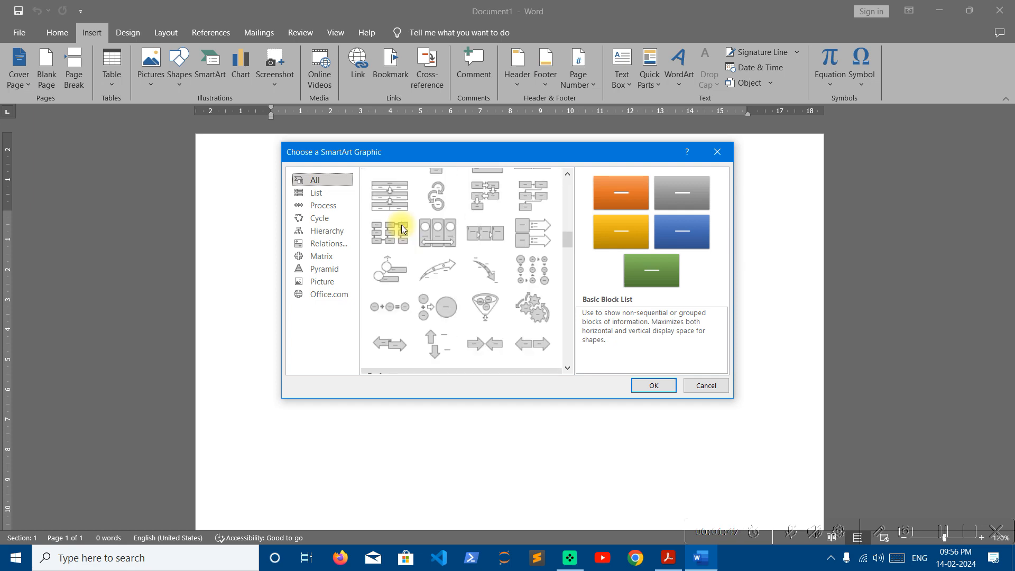
pyautogui.scroll(-10, 401, 224)
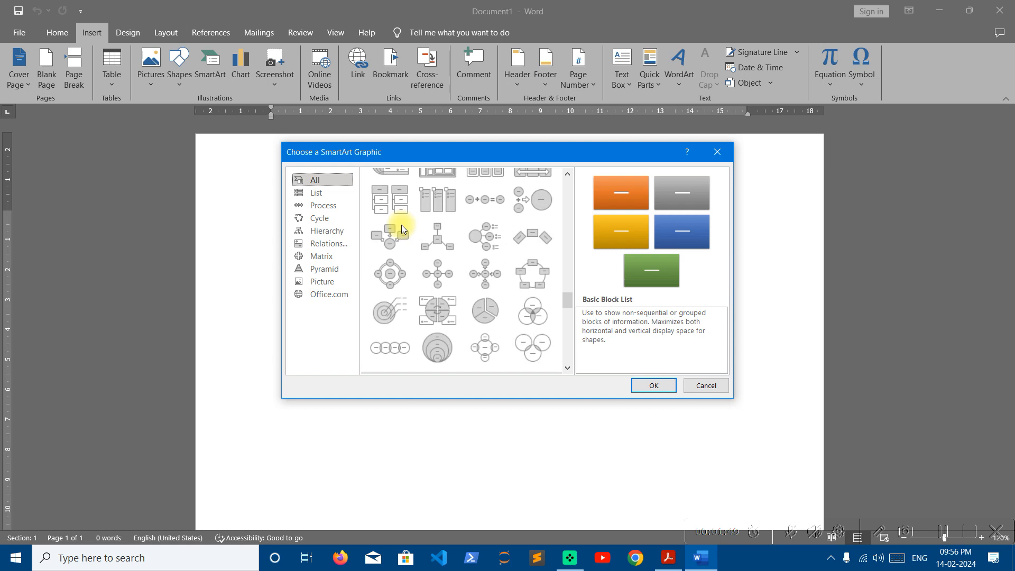
pyautogui.scroll(20, 404, 222)
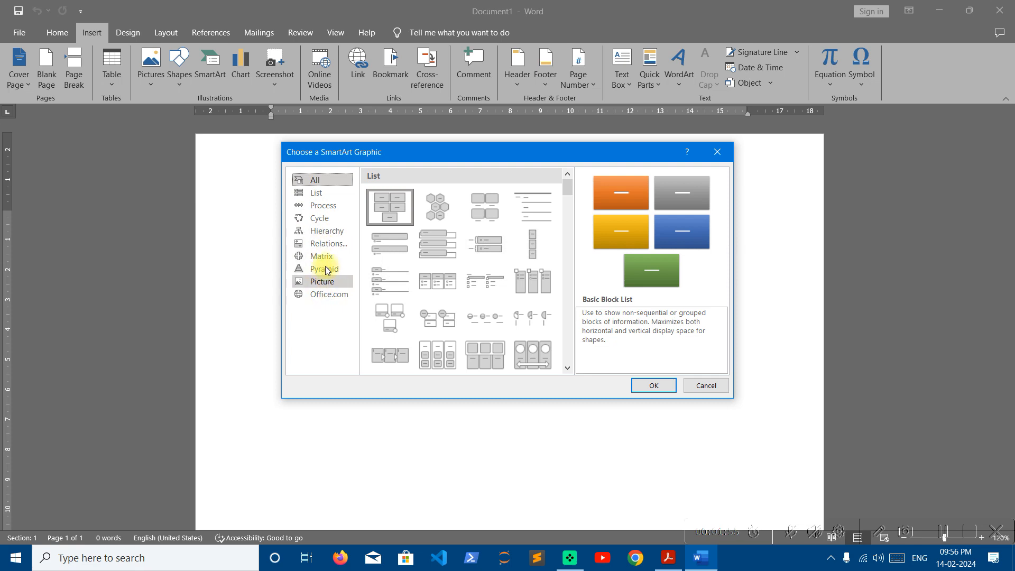
pyautogui.click(321, 221)
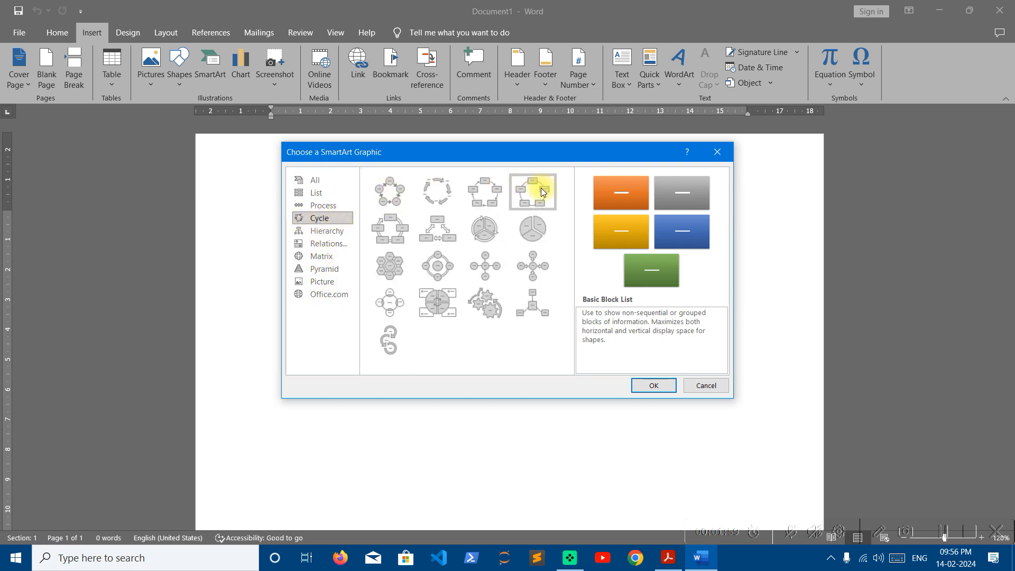
pyautogui.click(323, 206)
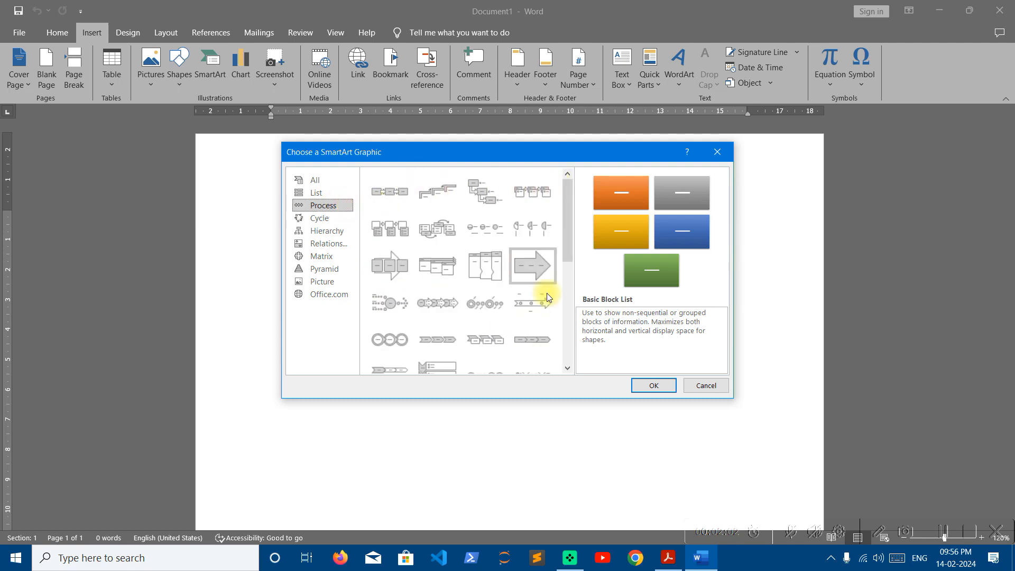
pyautogui.click(333, 193)
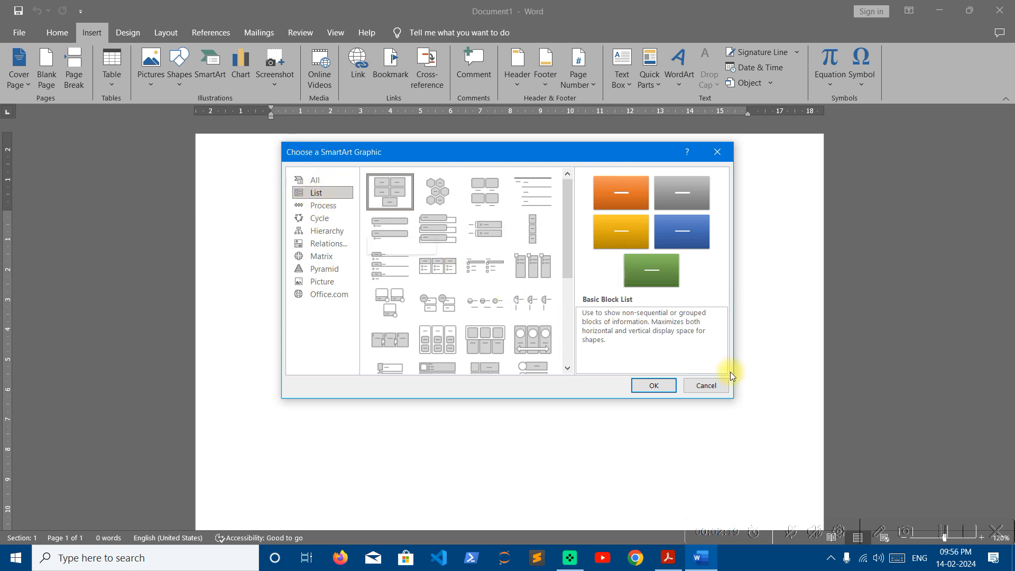
pyautogui.click(717, 391)
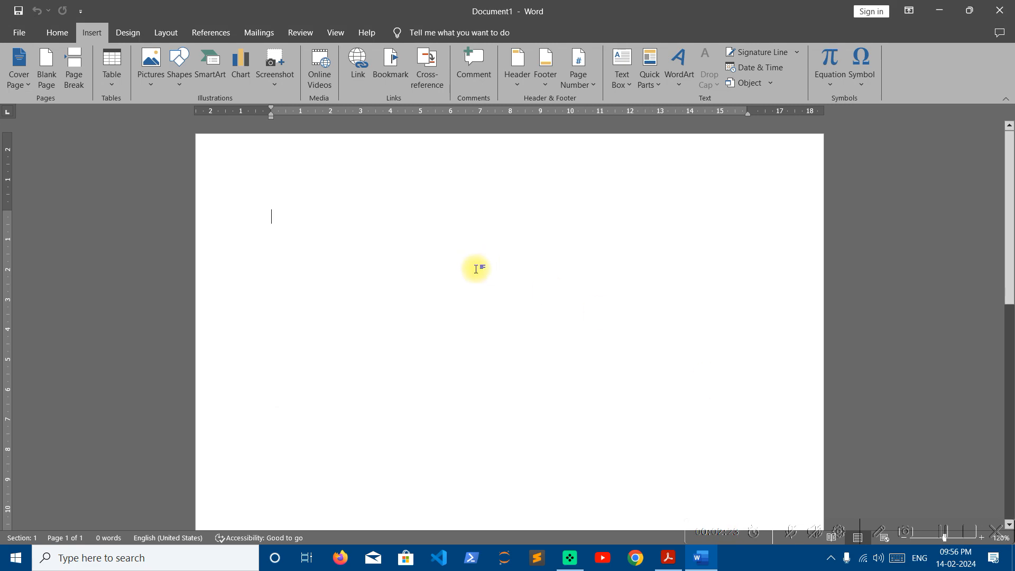
# Step: Look at the bullet library and the numbering library, leaving both without applying a format
pyautogui.click(66, 33)
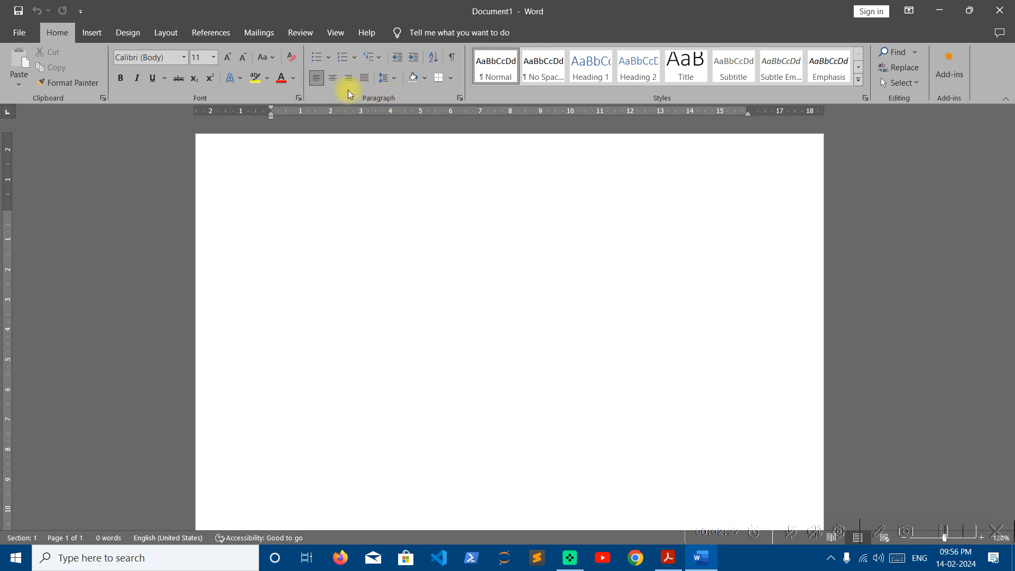
pyautogui.click(330, 58)
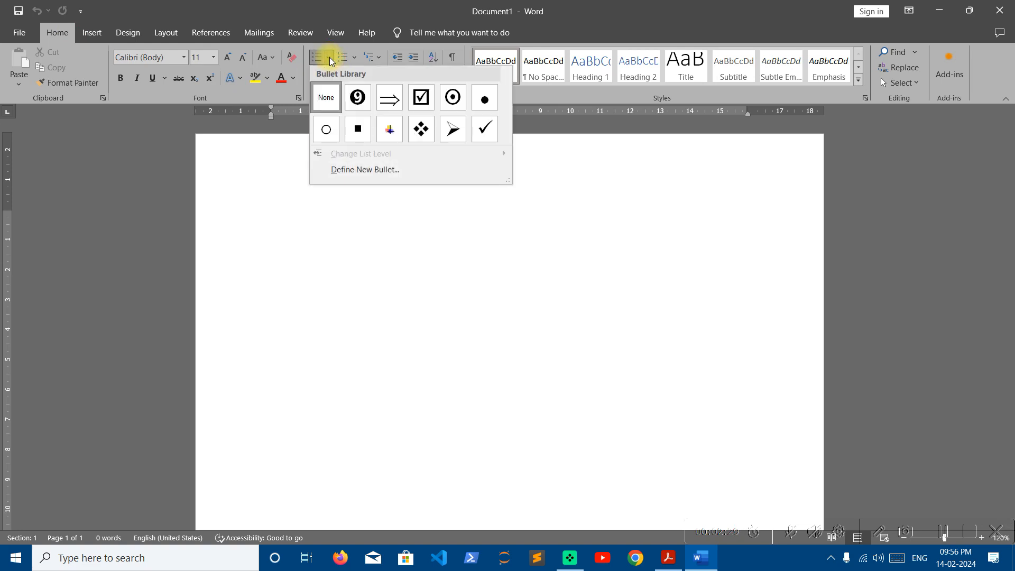
pyautogui.click(354, 59)
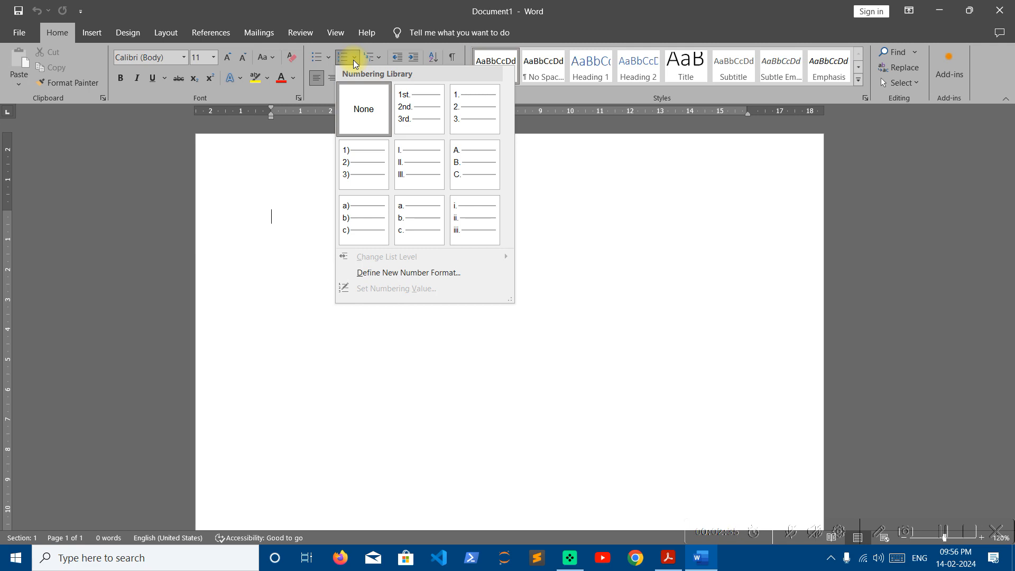
pyautogui.click(308, 224)
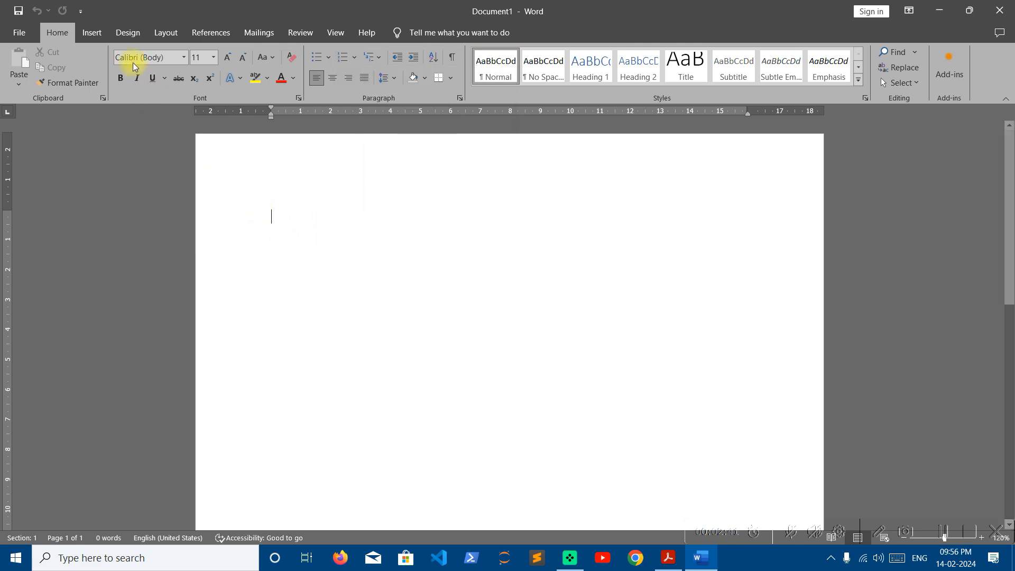
# Step: Insert a Vertical Box List SmartArt graphic from the List category after previewing several other list layouts
pyautogui.click(92, 33)
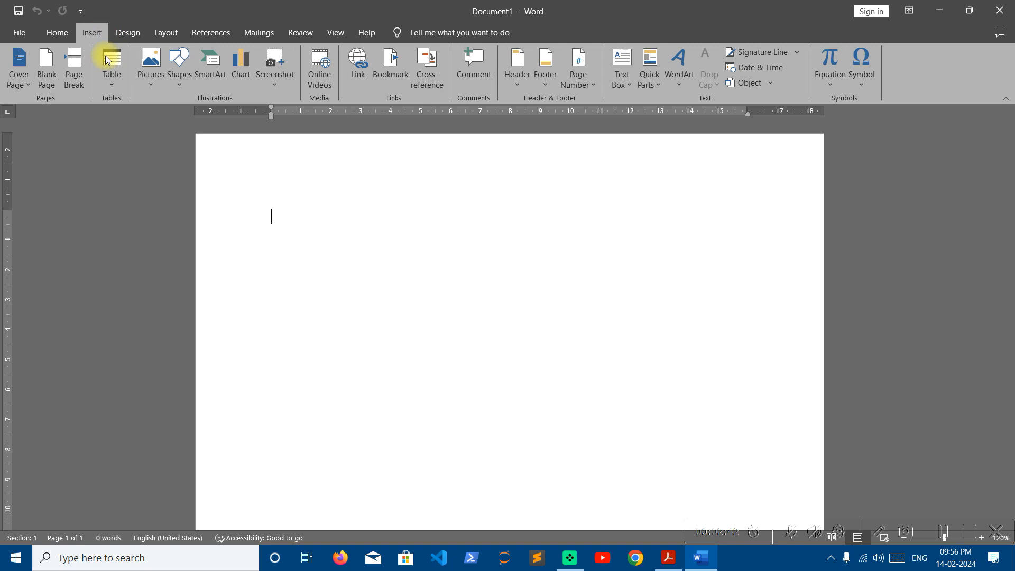
pyautogui.click(216, 86)
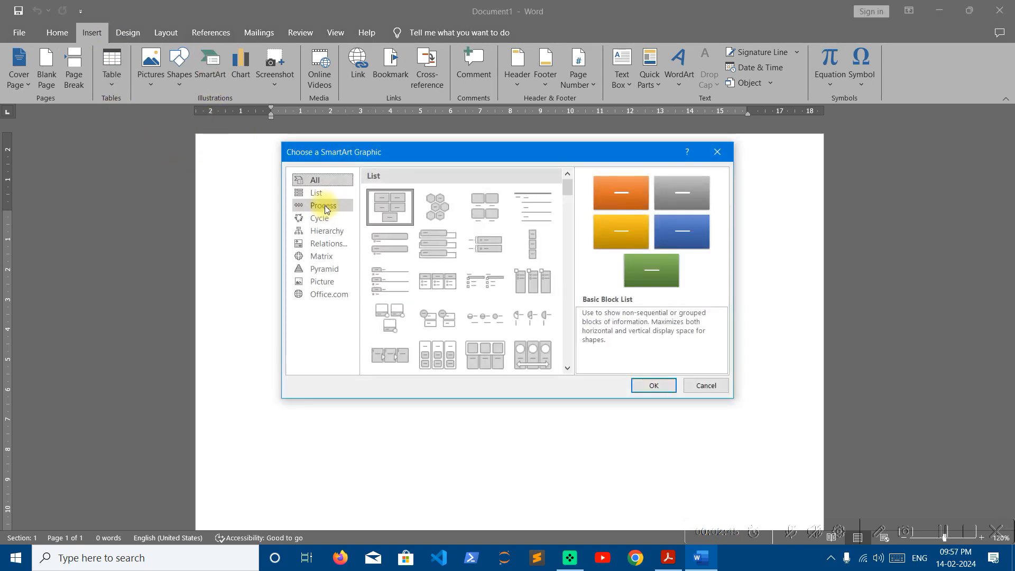
pyautogui.click(325, 193)
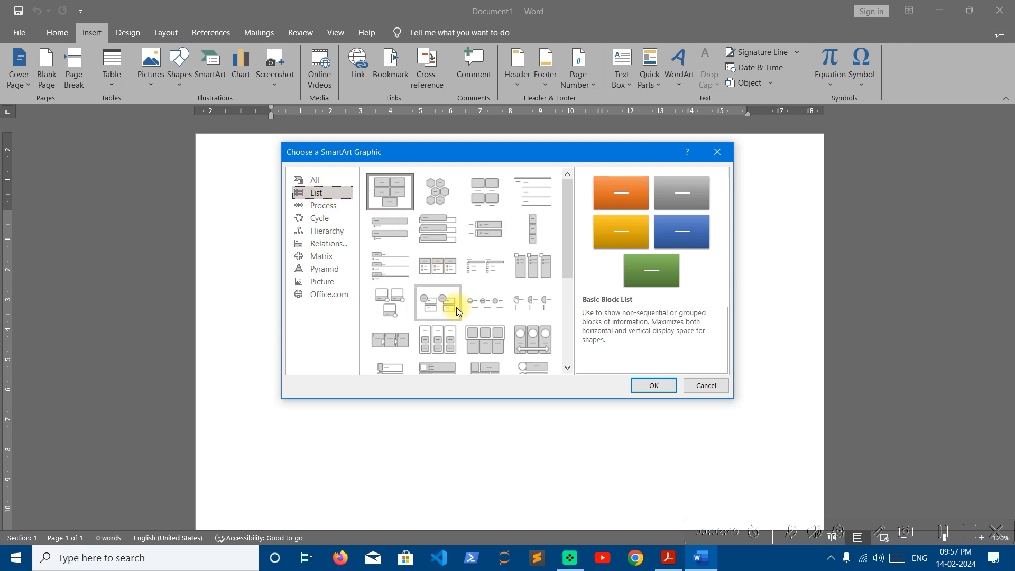
pyautogui.click(439, 264)
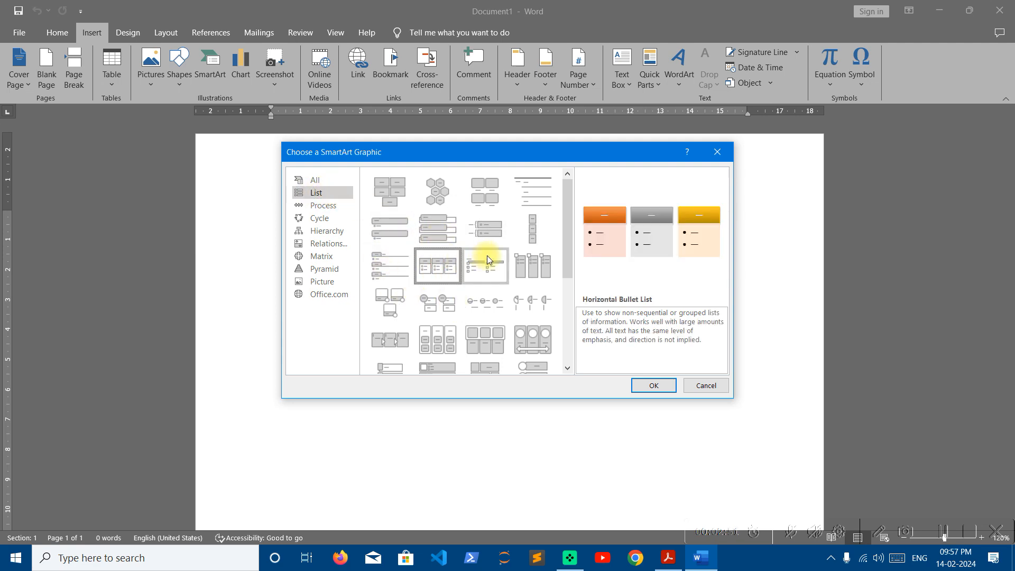
pyautogui.scroll(-5, 478, 265)
pyautogui.click(444, 270)
pyautogui.click(486, 275)
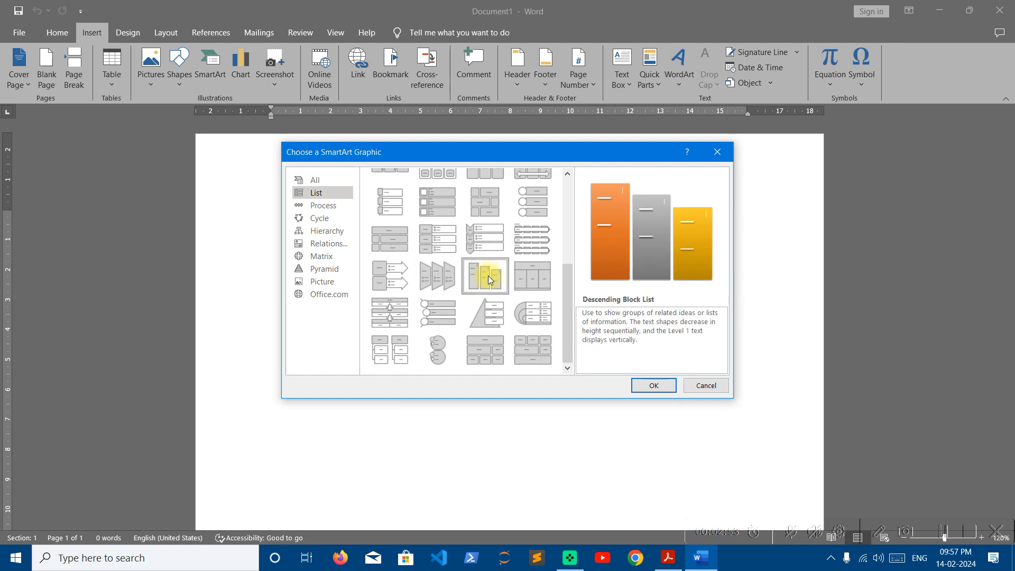
pyautogui.scroll(5, 447, 255)
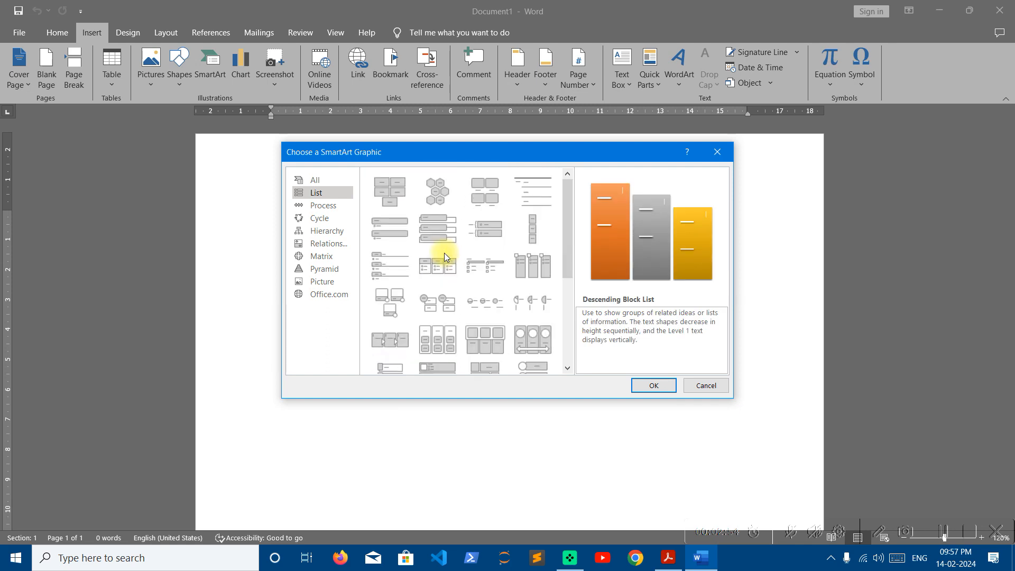
pyautogui.click(406, 280)
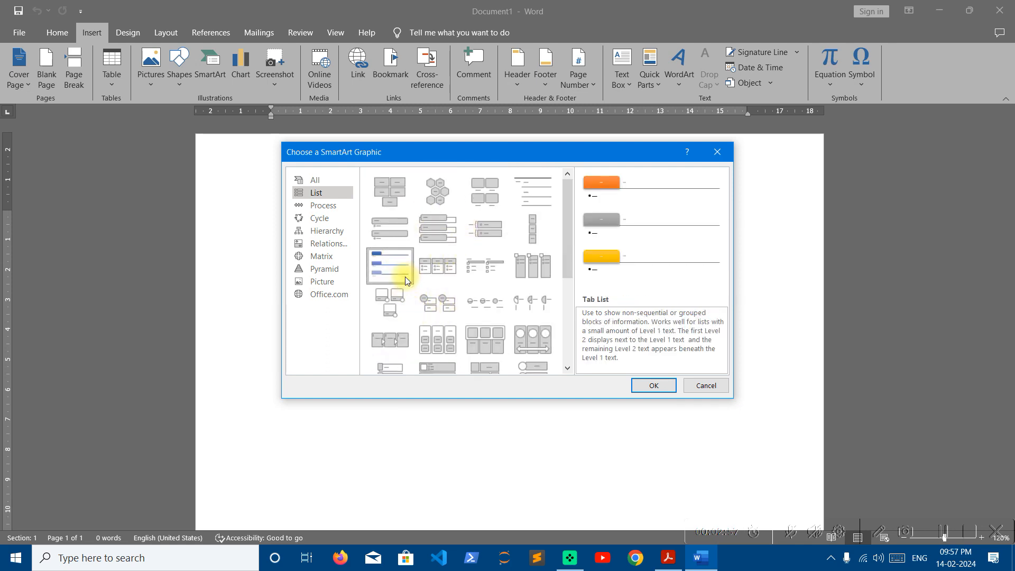
pyautogui.click(446, 240)
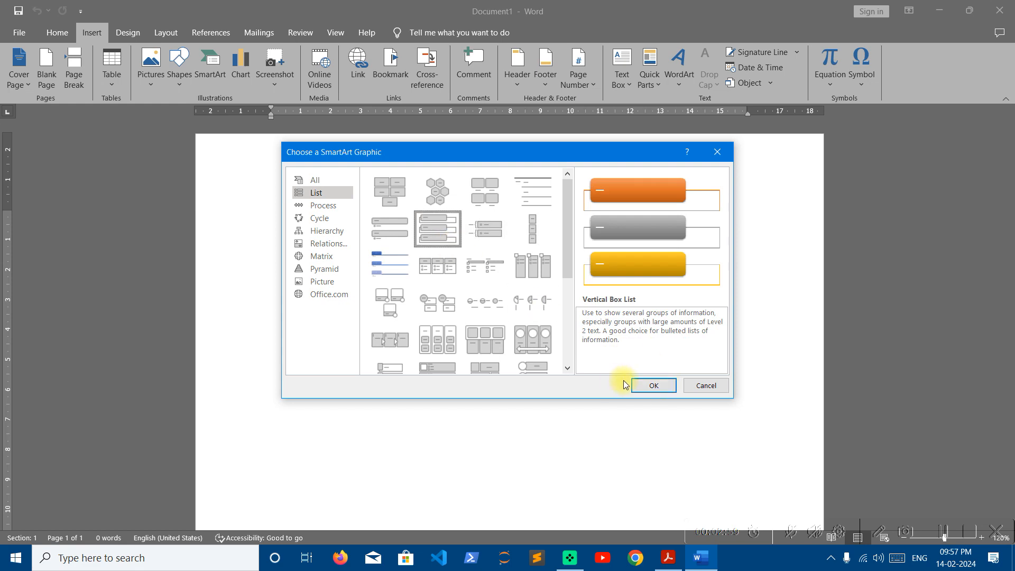
pyautogui.click(656, 385)
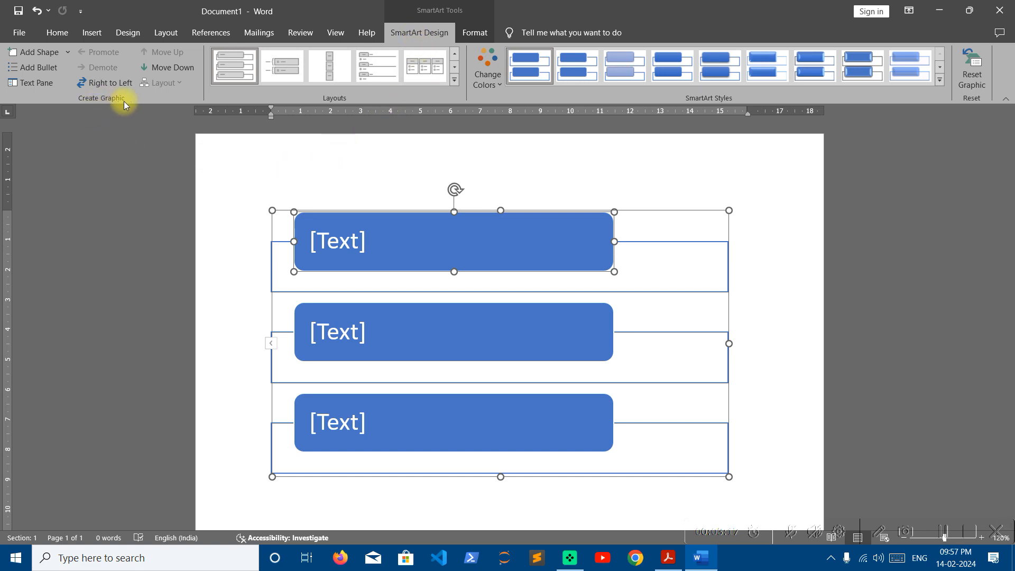
# Step: Show the SmartArt graphic's text pane and try placing the cursor in the placeholders of its three boxes
pyautogui.click(29, 87)
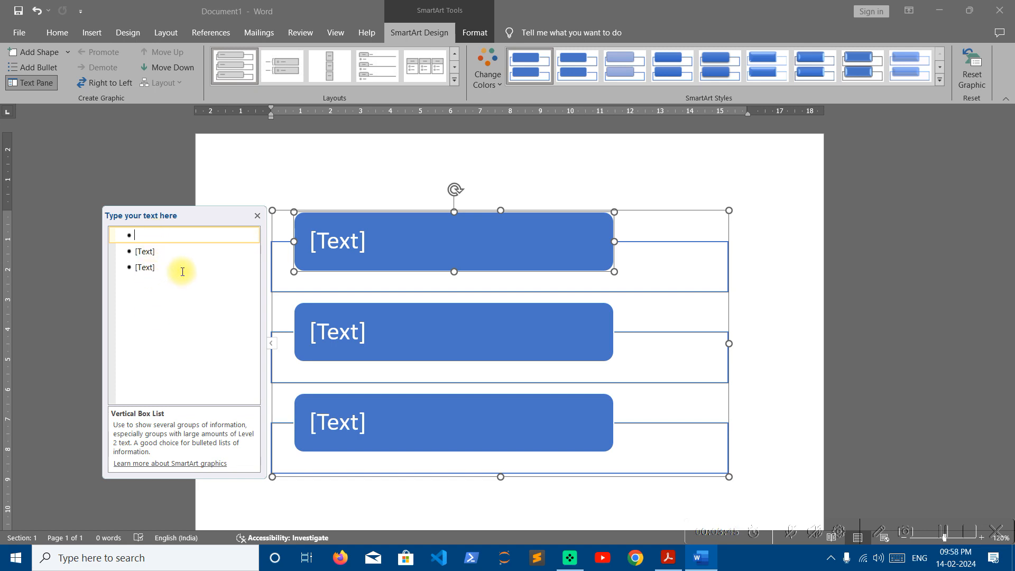
pyautogui.click(334, 241)
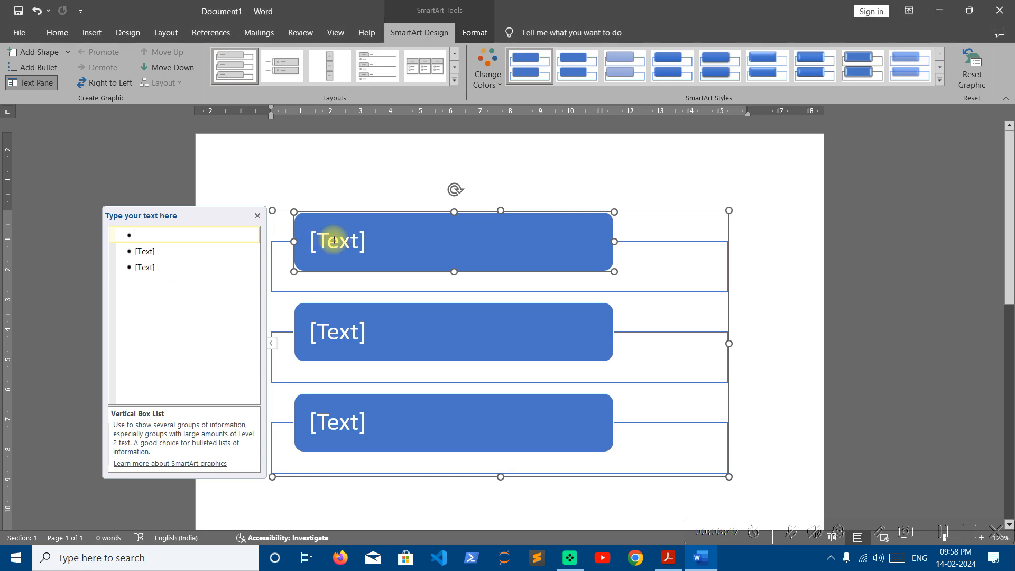
pyautogui.click(337, 328)
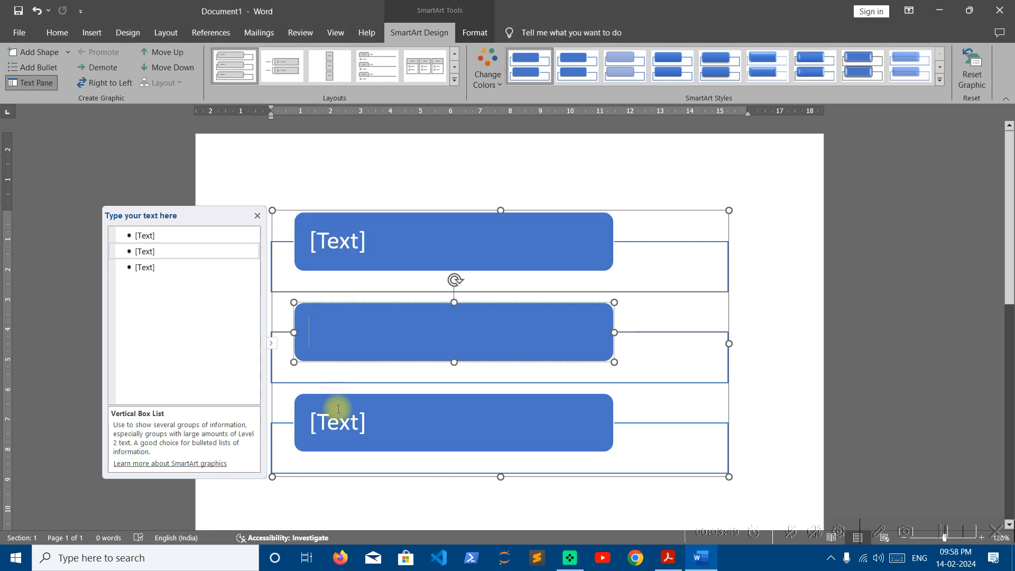
pyautogui.click(339, 424)
pyautogui.click(340, 329)
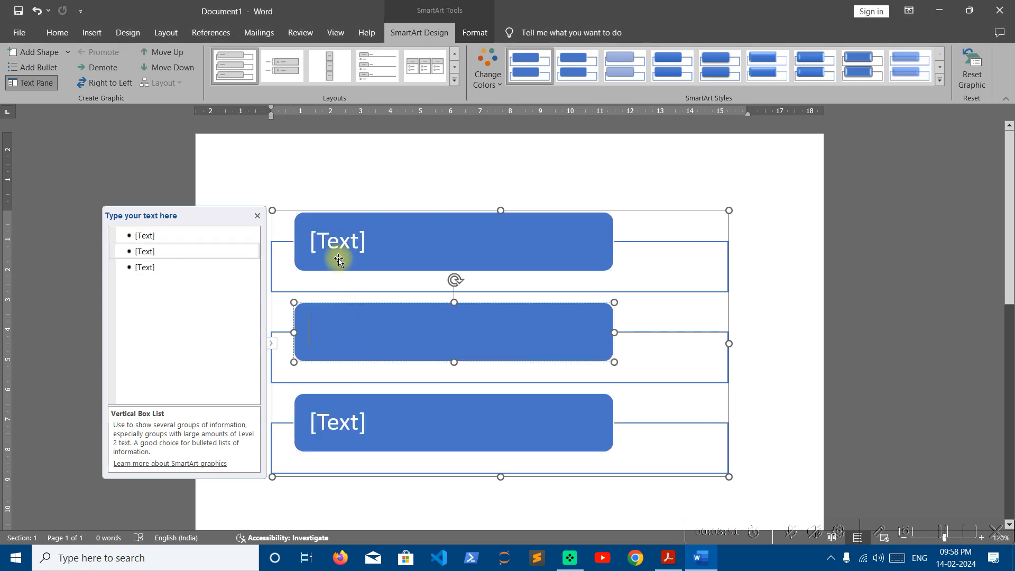
pyautogui.click(340, 245)
# Step: Fill the three entries of the SmartArt text pane with FILE, HOME and INSERT
pyautogui.click(170, 235)
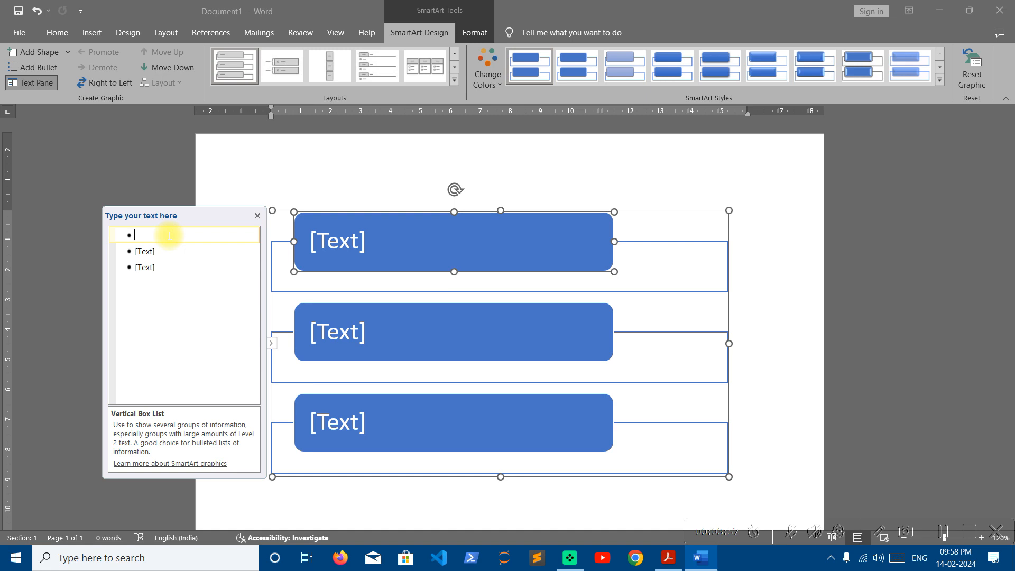
pyautogui.write('f')
pyautogui.press('BackSpace')
pyautogui.write('f')
pyautogui.press('BackSpace')
pyautogui.write('FlLE')
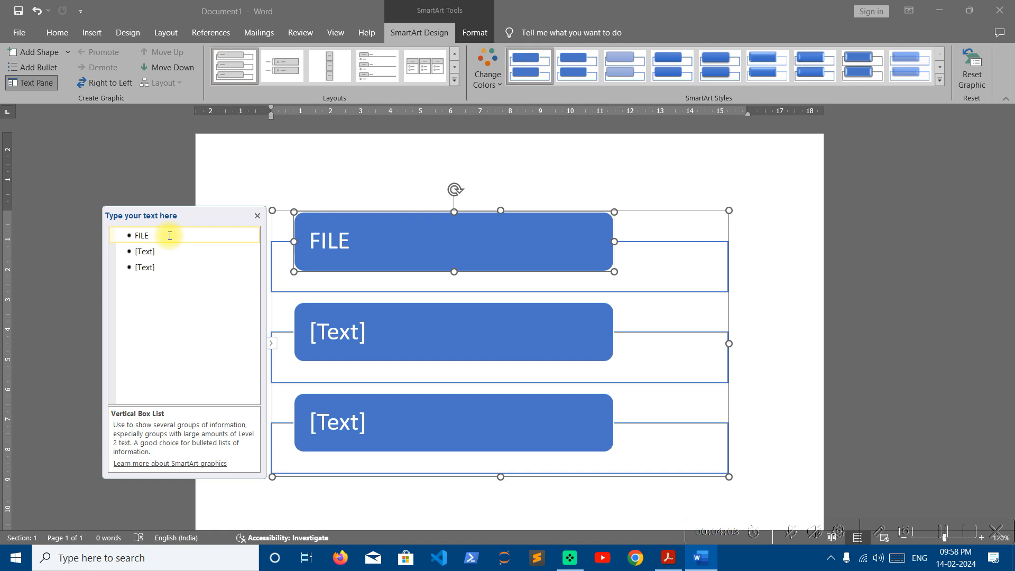
pyautogui.press('Down')
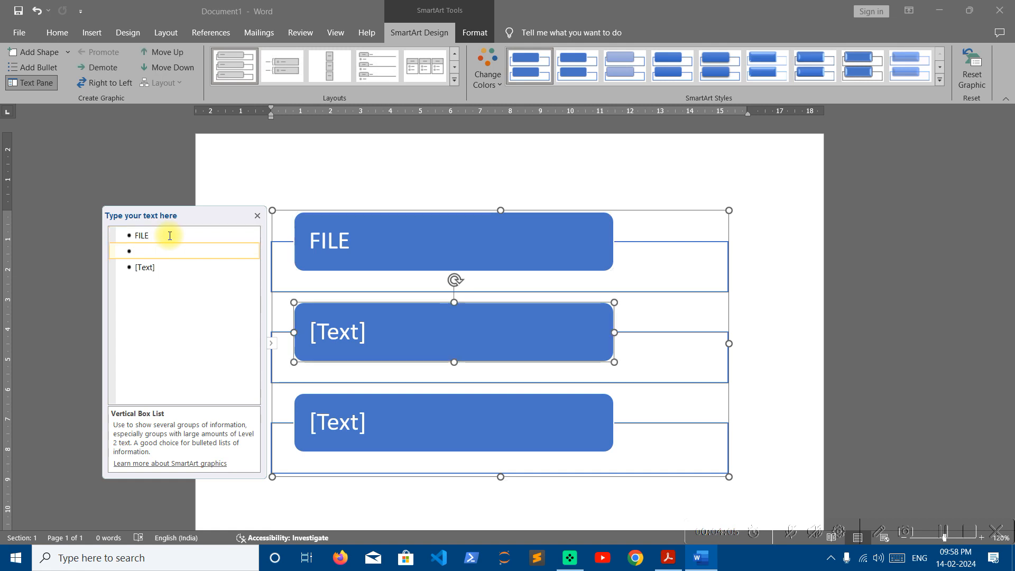
pyautogui.write('HOME')
pyautogui.press('Down')
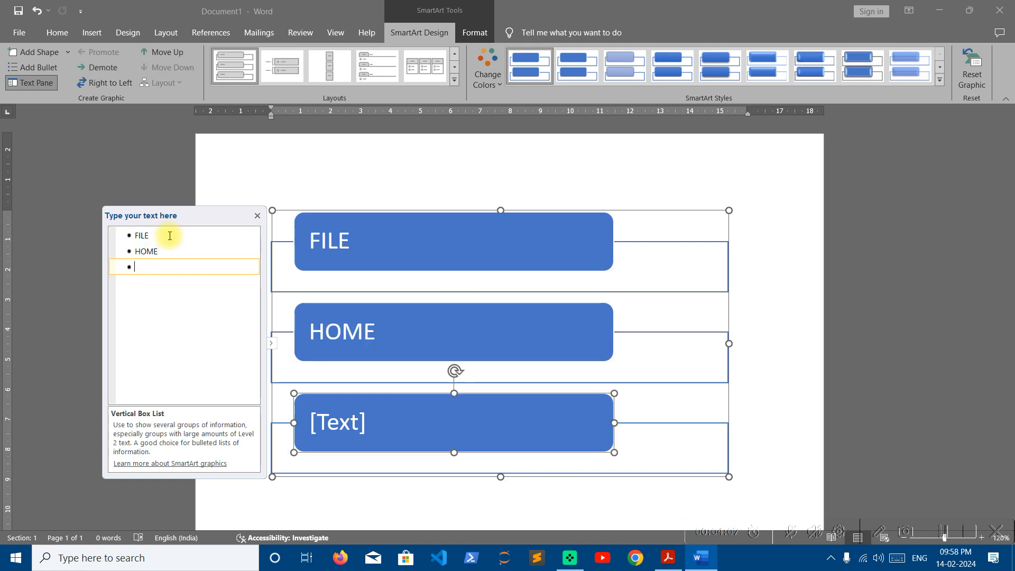
pyautogui.write('INSERT')
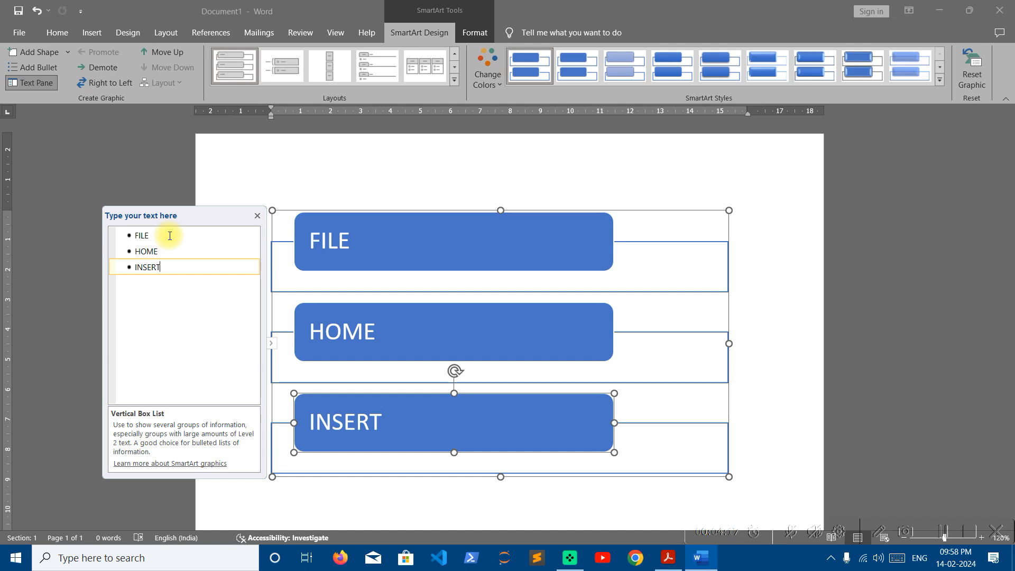
# Step: Add the entries DESIGN, LAYOUT and REFERENCES below INSERT in the SmartArt text pane
pyautogui.press('Return')
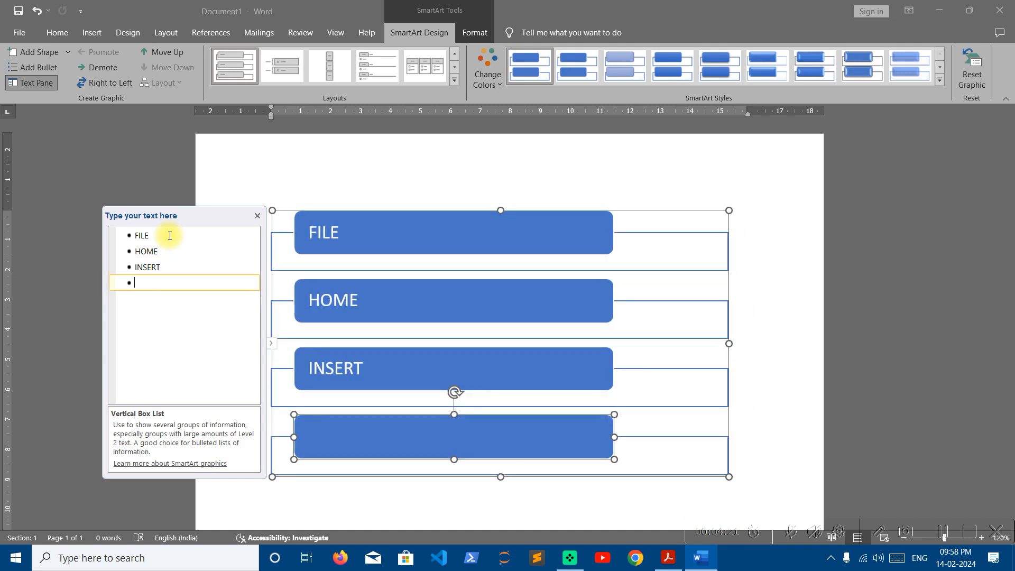
pyautogui.write('DESIGN')
pyautogui.press('Return')
pyautogui.write('LAYOUT')
pyautogui.press('Return')
pyautogui.write('REFERENCES')
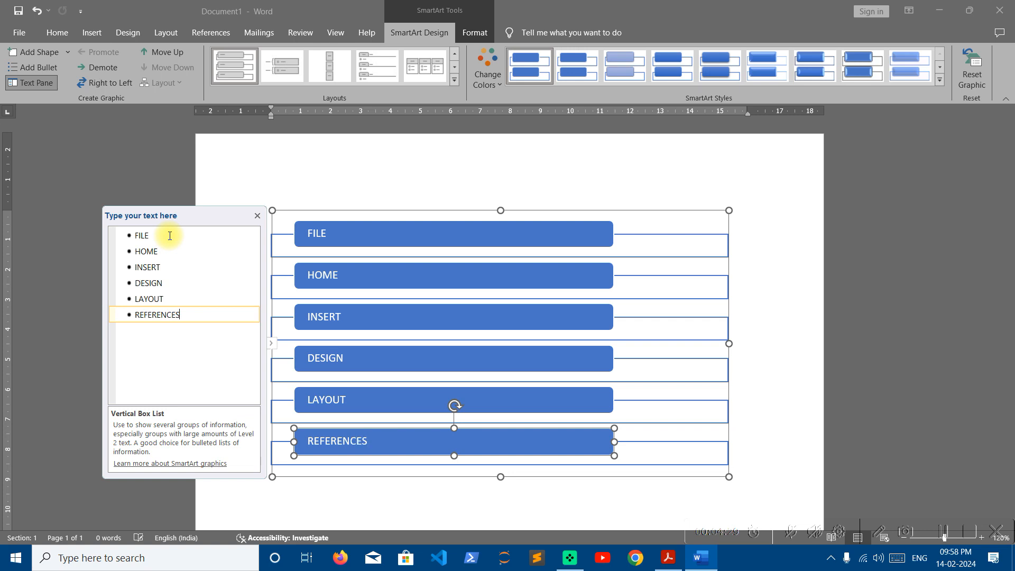
# Step: Continue the SmartArt list with the entries MAILINGS, REVIEW, VIEW, HELP and TELL ME
pyautogui.press('Return')
pyautogui.write('MAILINGS')
pyautogui.press('Return')
pyautogui.write('REVIEW')
pyautogui.press('Return')
pyautogui.write('VIEW')
pyautogui.press('Return')
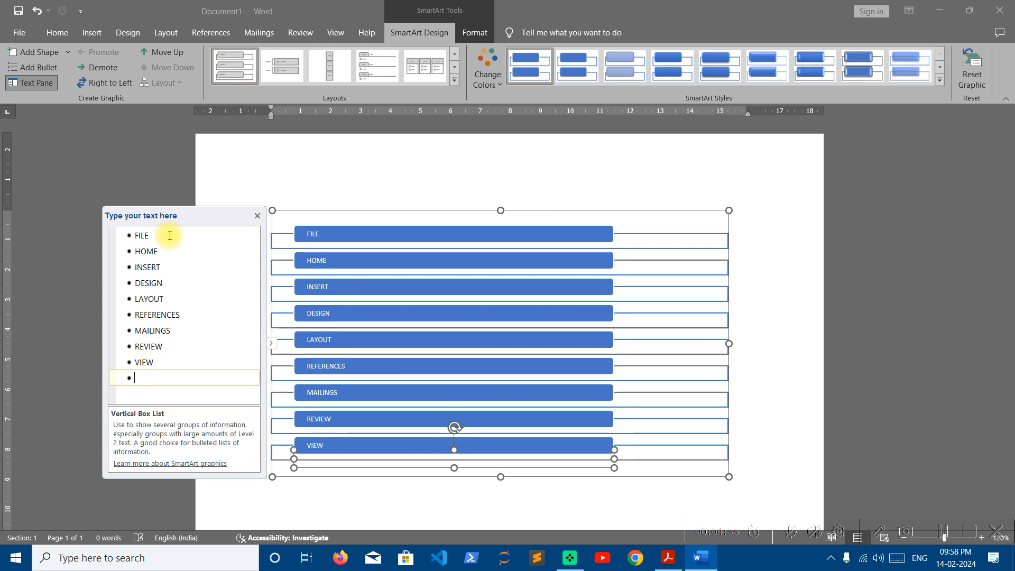
pyautogui.write('HELP')
pyautogui.press('Return')
pyautogui.write('TELL ME')
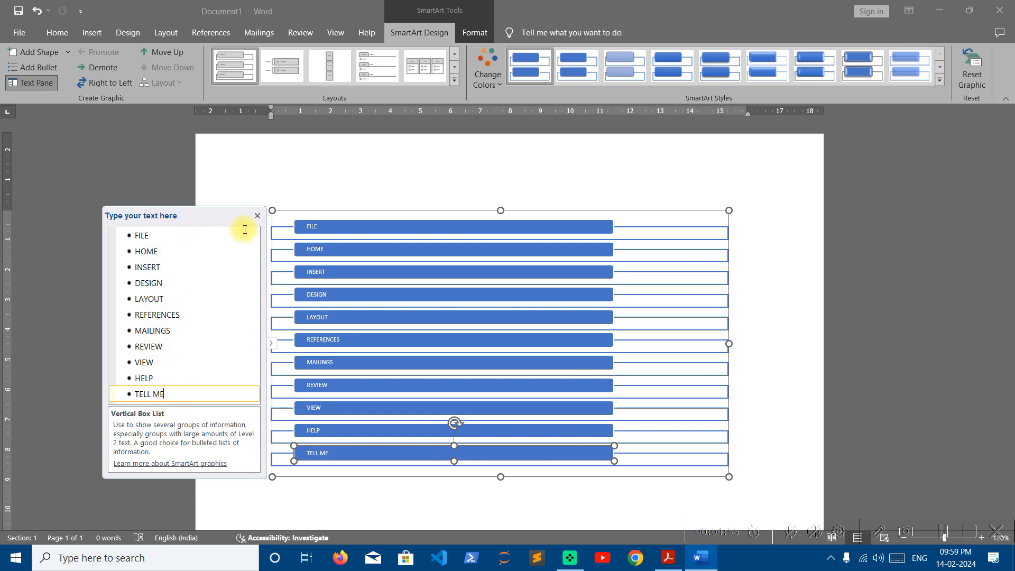
# Step: Hide the SmartArt text pane, show it once more, and hide it again
pyautogui.click(258, 215)
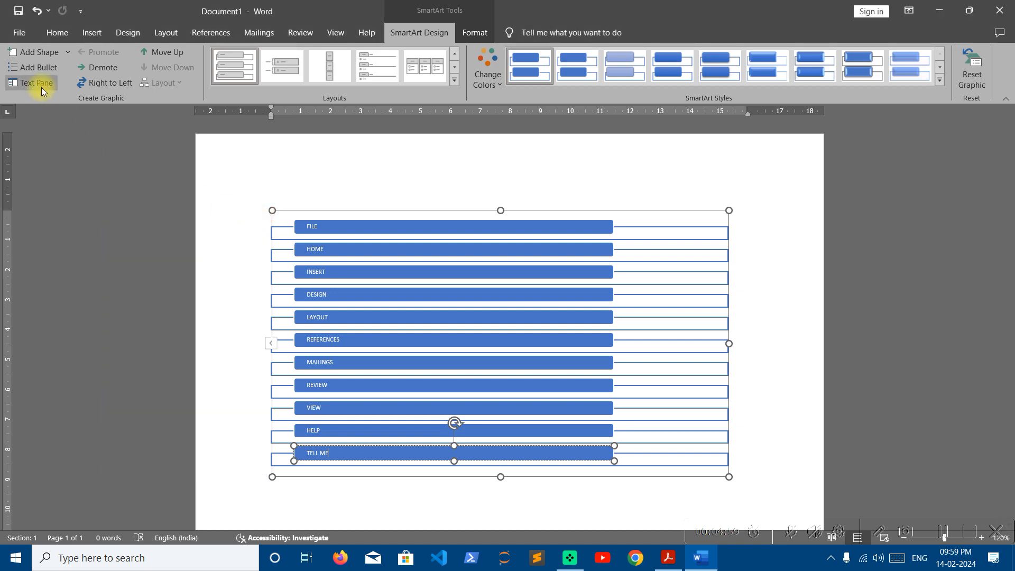
pyautogui.click(271, 344)
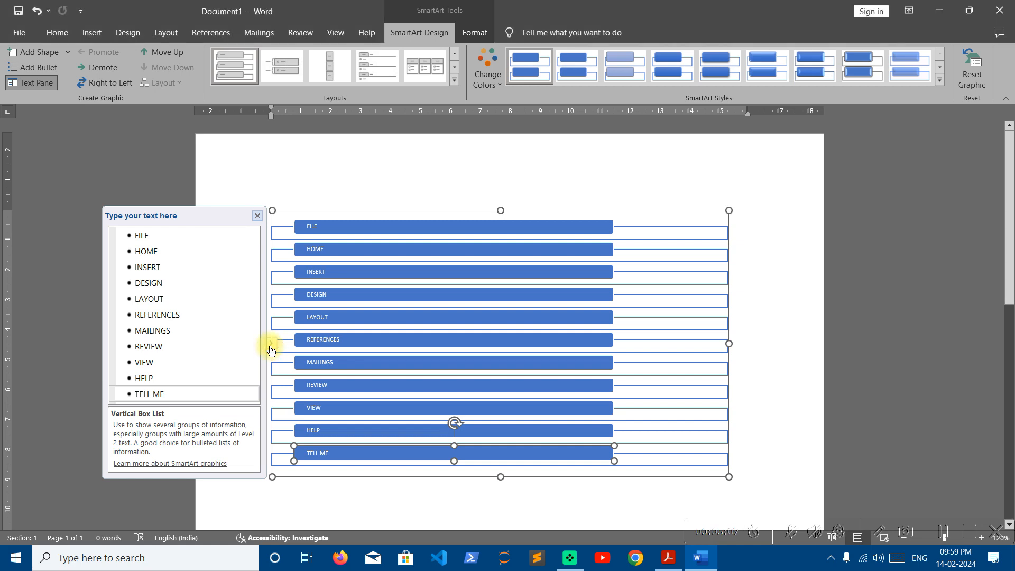
pyautogui.click(271, 344)
pyautogui.scroll(-3, 449, 390)
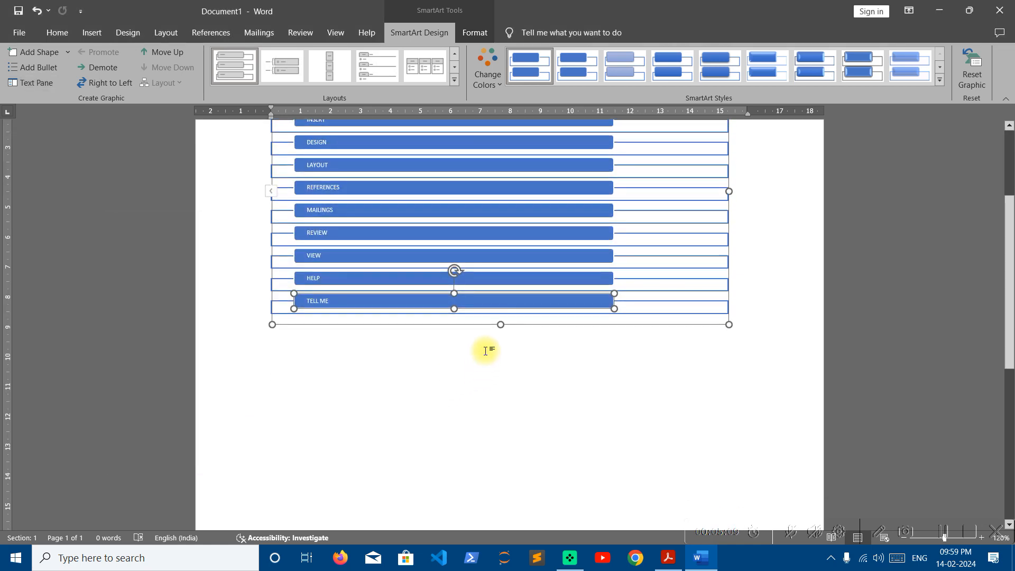
# Step: Resize the SmartArt graphic to about 14 cm tall and 6 cm wide, and deselect it
pyautogui.moveTo(500, 325); pyautogui.dragTo(507, 479)
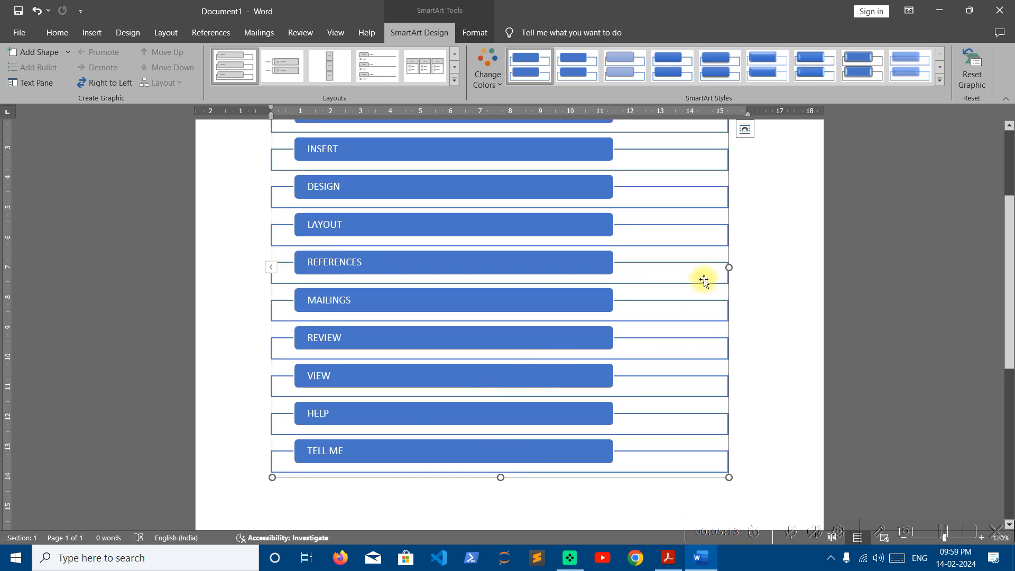
pyautogui.moveTo(729, 268); pyautogui.dragTo(455, 262)
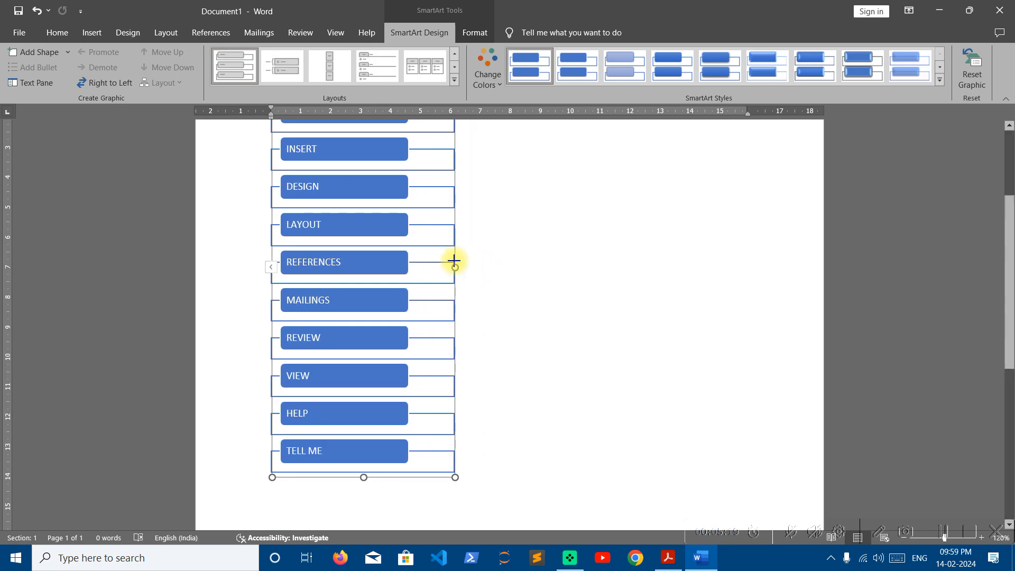
pyautogui.scroll(3, 499, 284)
pyautogui.scroll(-3, 499, 284)
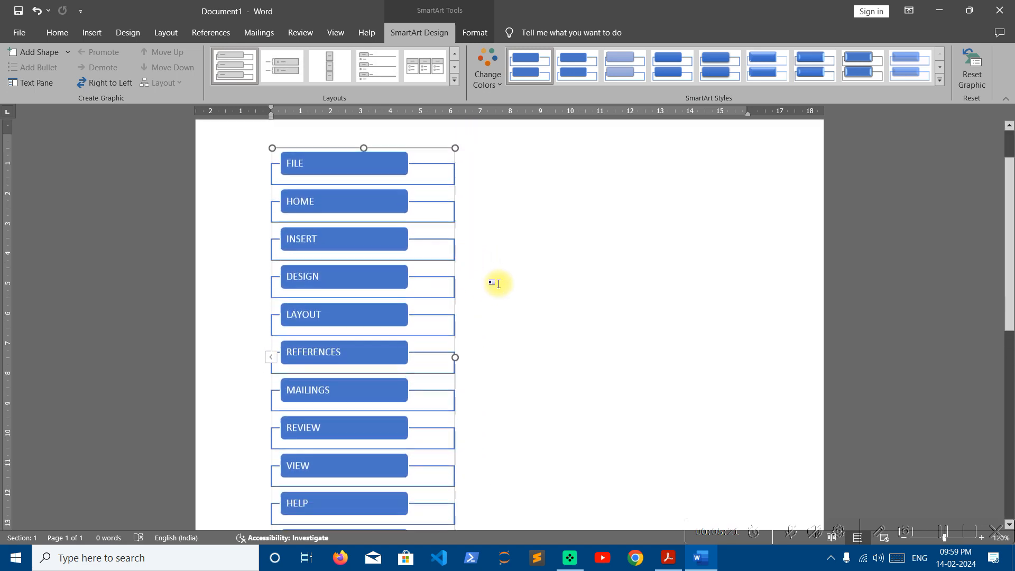
pyautogui.click(497, 299)
pyautogui.scroll(3, 495, 304)
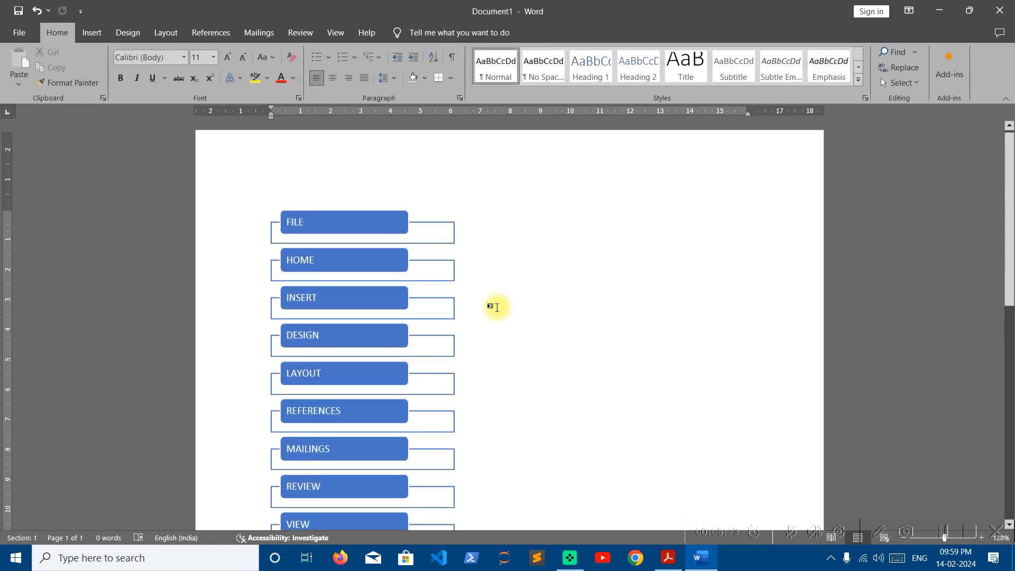
# Step: Apply the seventh SmartArt style, with glossy bevelled boxes, to the vertical box list
pyautogui.click(447, 245)
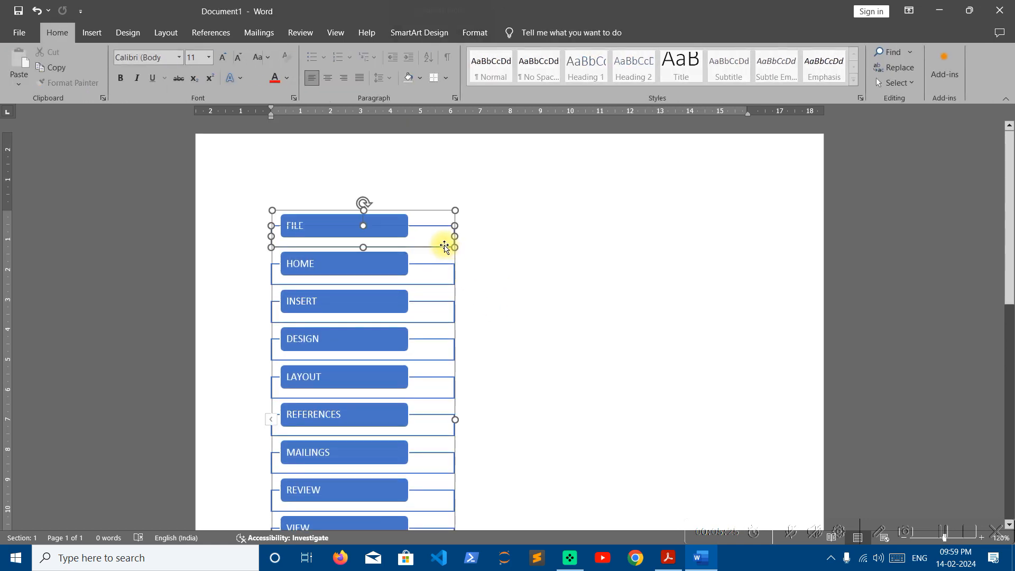
pyautogui.click(413, 32)
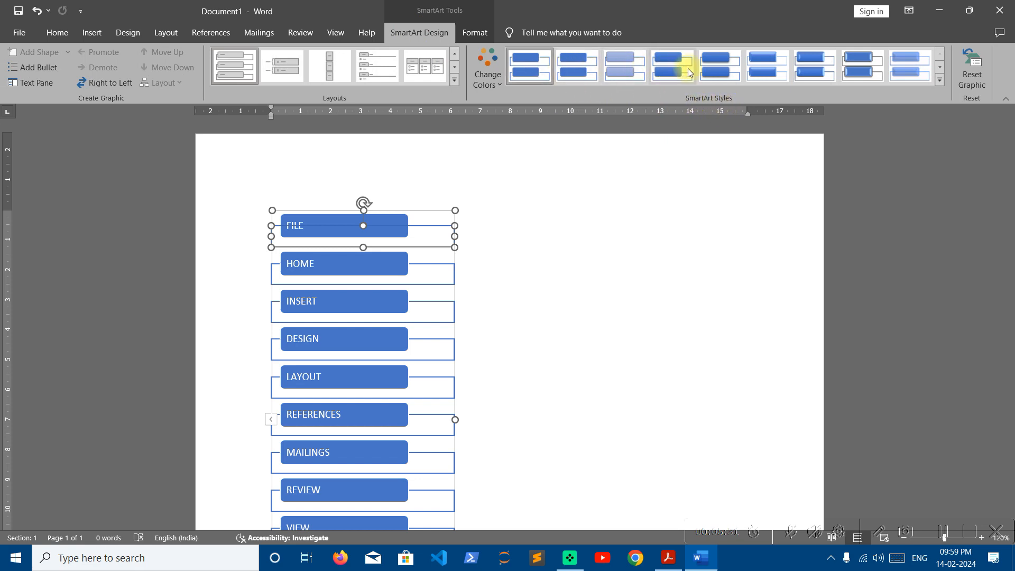
pyautogui.click(809, 68)
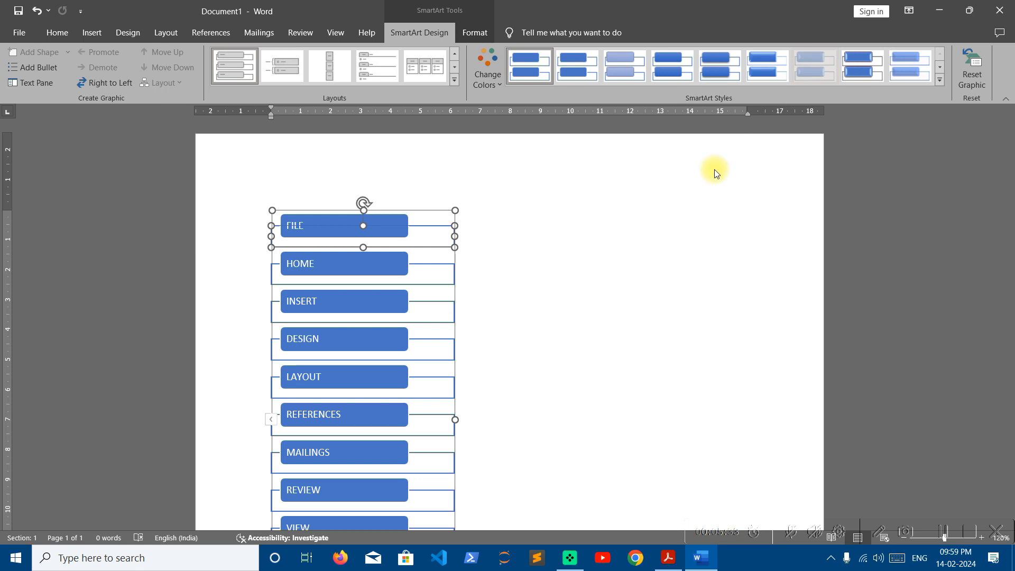
pyautogui.click(540, 277)
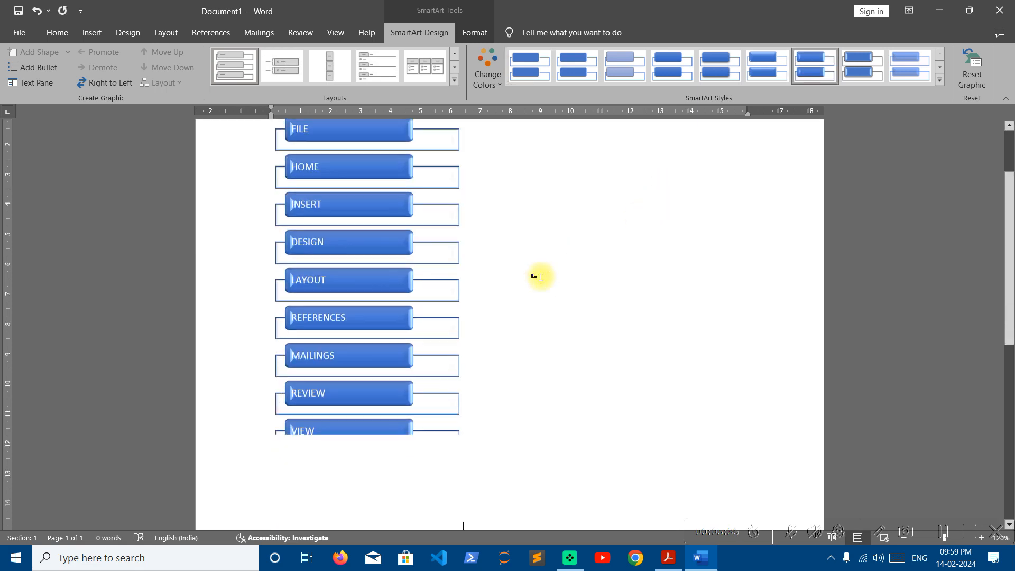
pyautogui.scroll(3, 541, 277)
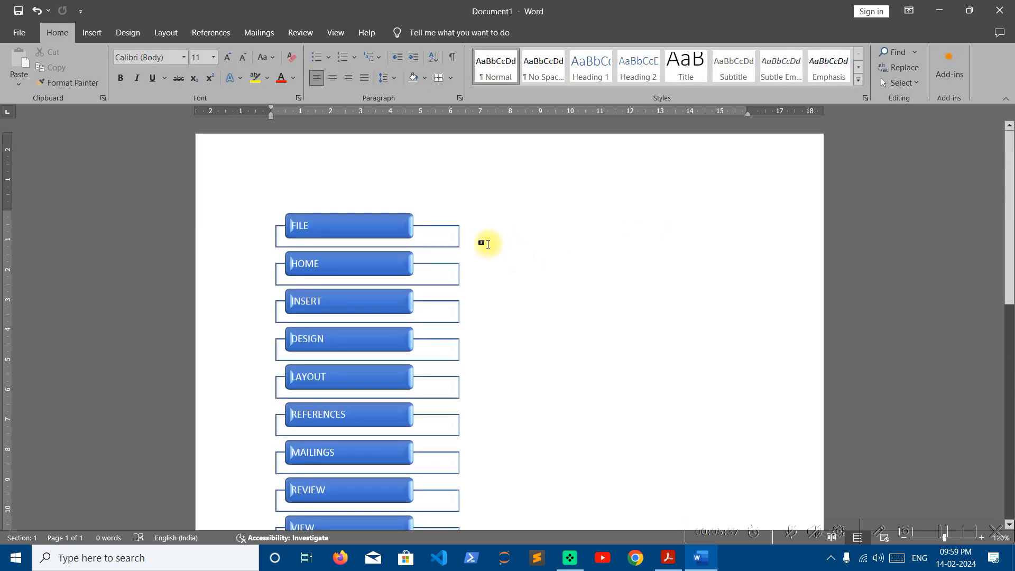
# Step: Recolour the SmartArt graphic with the fourth Colorful variant, running from orange through green to blue
pyautogui.click(462, 235)
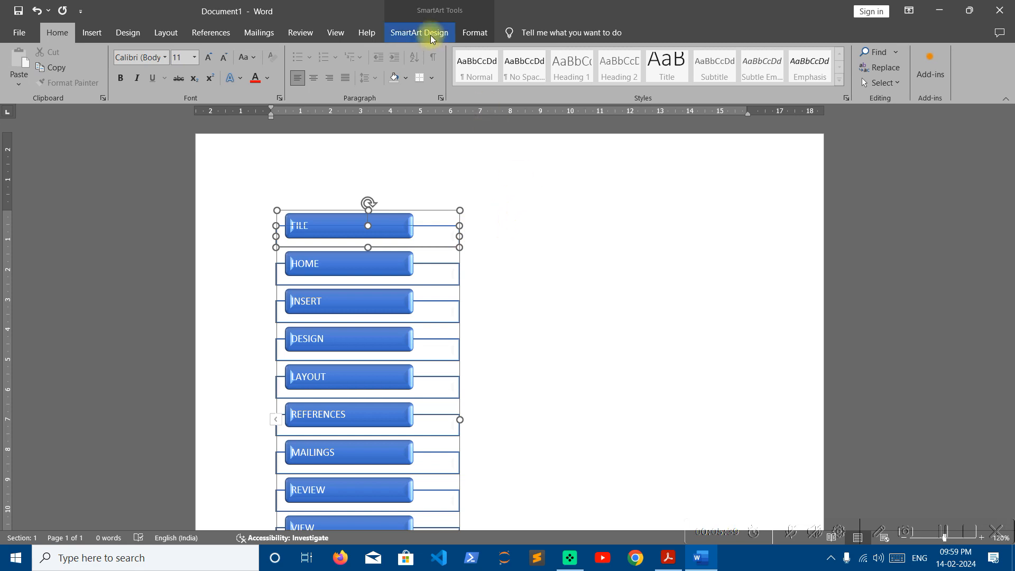
pyautogui.click(410, 32)
pyautogui.click(490, 76)
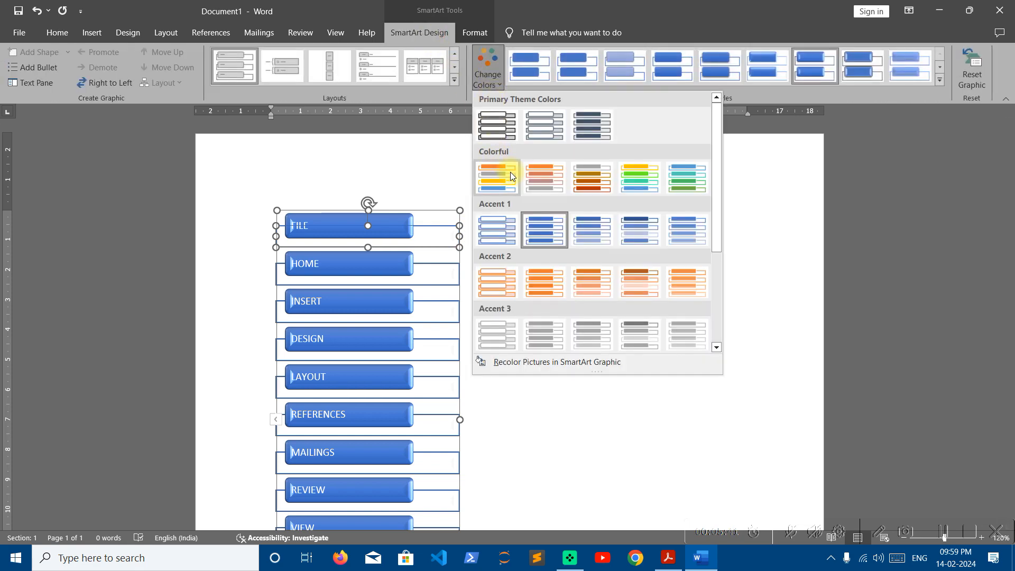
pyautogui.press('Escape')
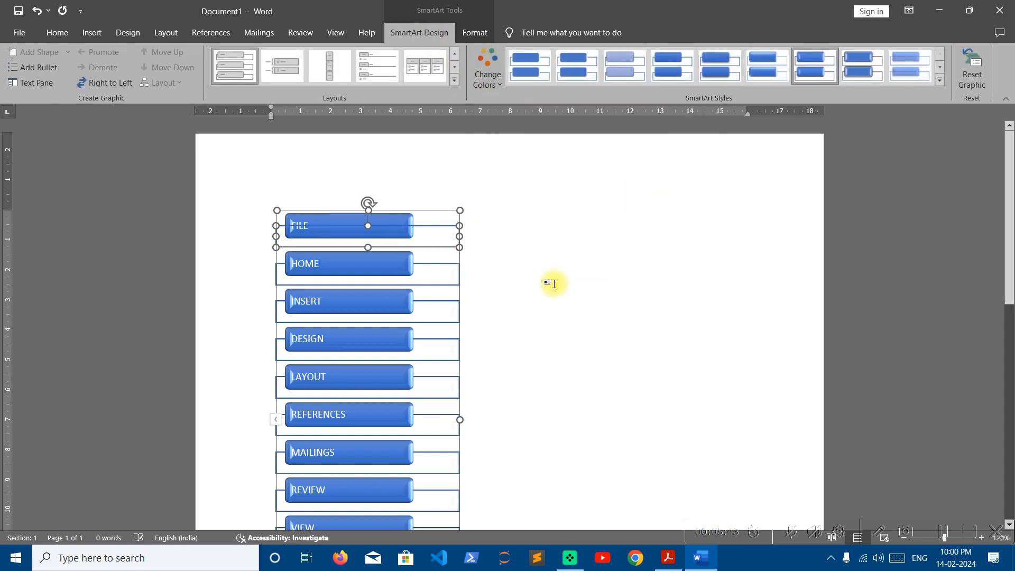
pyautogui.scroll(-4, 554, 292)
pyautogui.scroll(3, 554, 294)
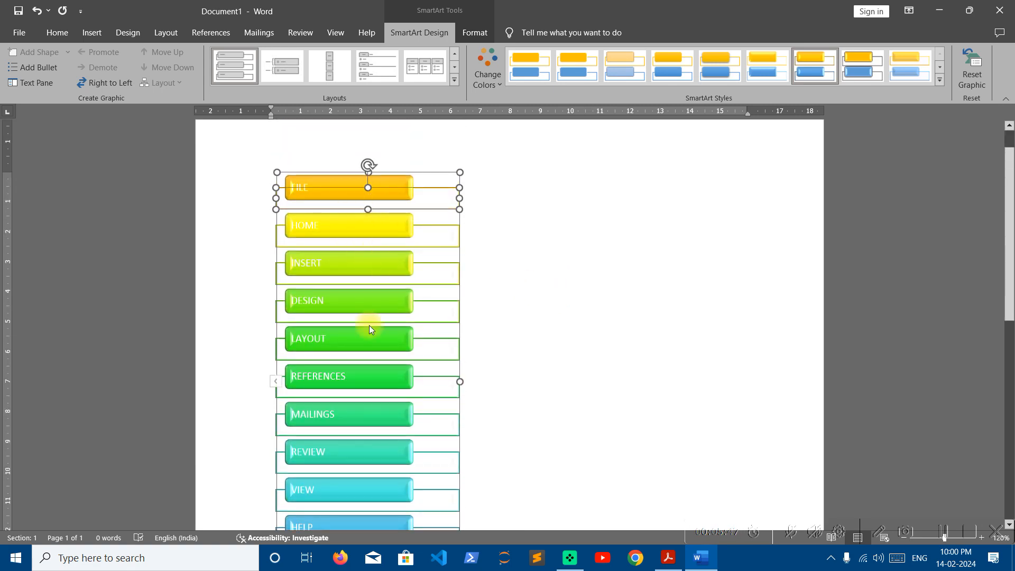
pyautogui.scroll(-1, 403, 429)
pyautogui.scroll(-1, 404, 428)
pyautogui.scroll(3, 404, 426)
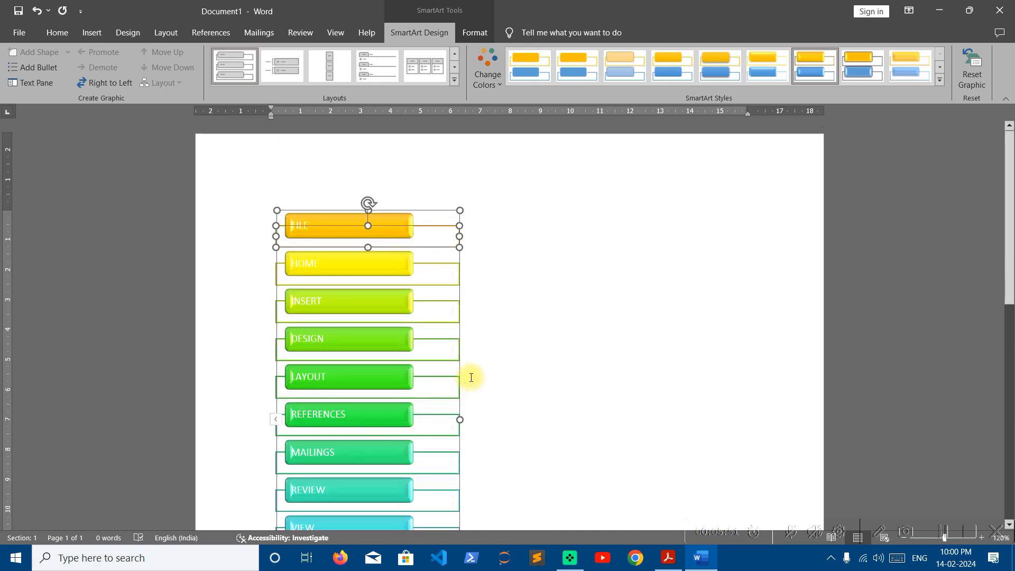
# Step: Change the SmartArt colours to the fourth Accent 1 variant, a dark-to-light blue gradient range
pyautogui.click(485, 91)
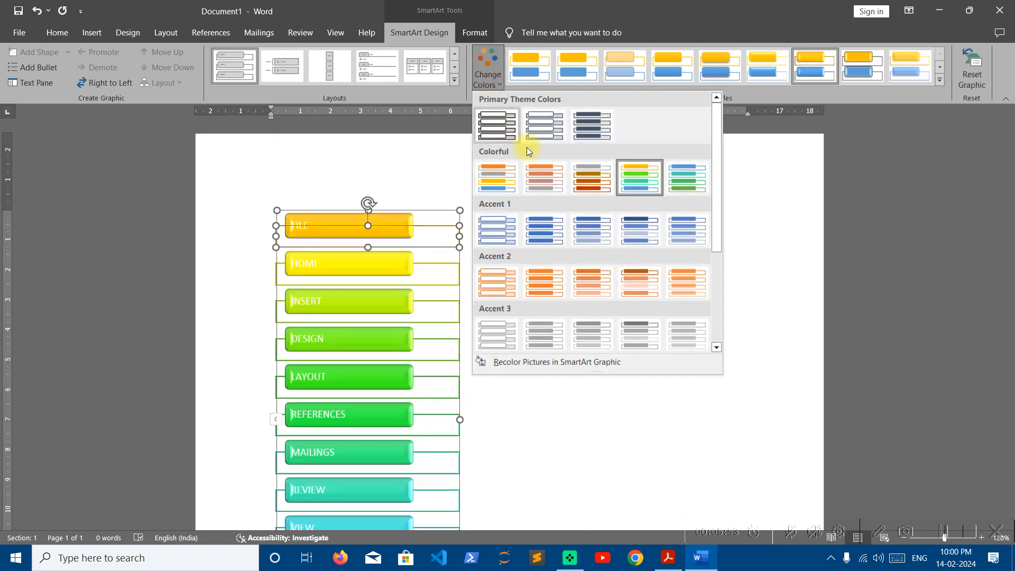
pyautogui.click(633, 236)
pyautogui.scroll(-3, 502, 322)
pyautogui.scroll(3, 503, 321)
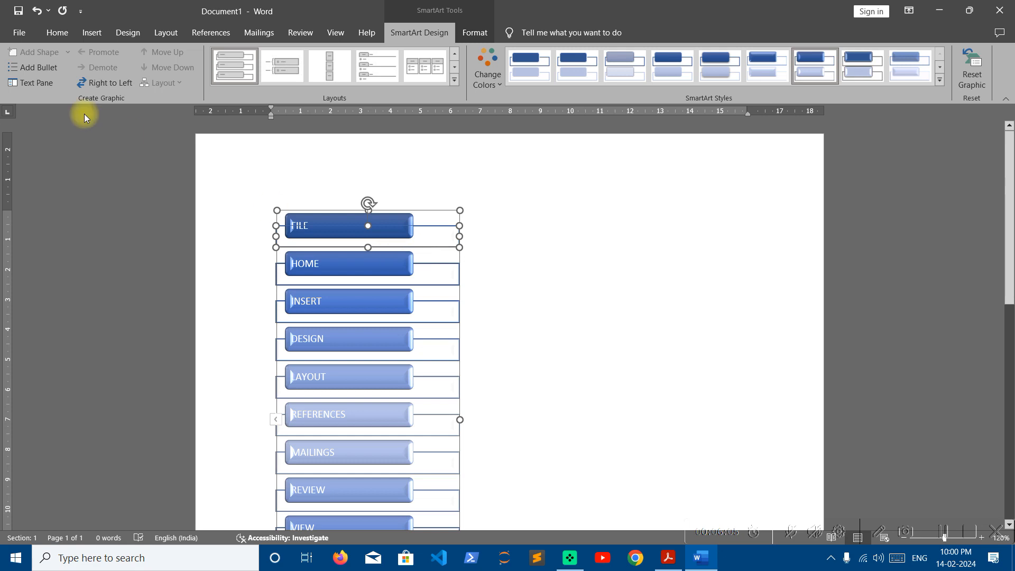
# Step: Show the SmartArt text pane and replace all of its entries, FILE through TELL ME, with the single entry HOME
pyautogui.click(58, 33)
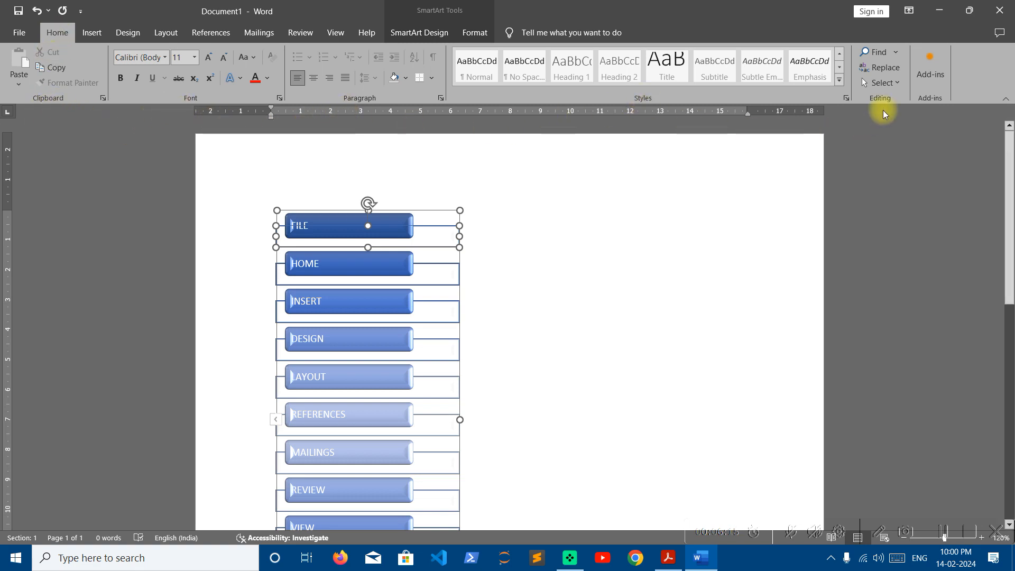
pyautogui.click(276, 421)
pyautogui.click(184, 394)
pyautogui.moveTo(173, 389); pyautogui.dragTo(128, 239)
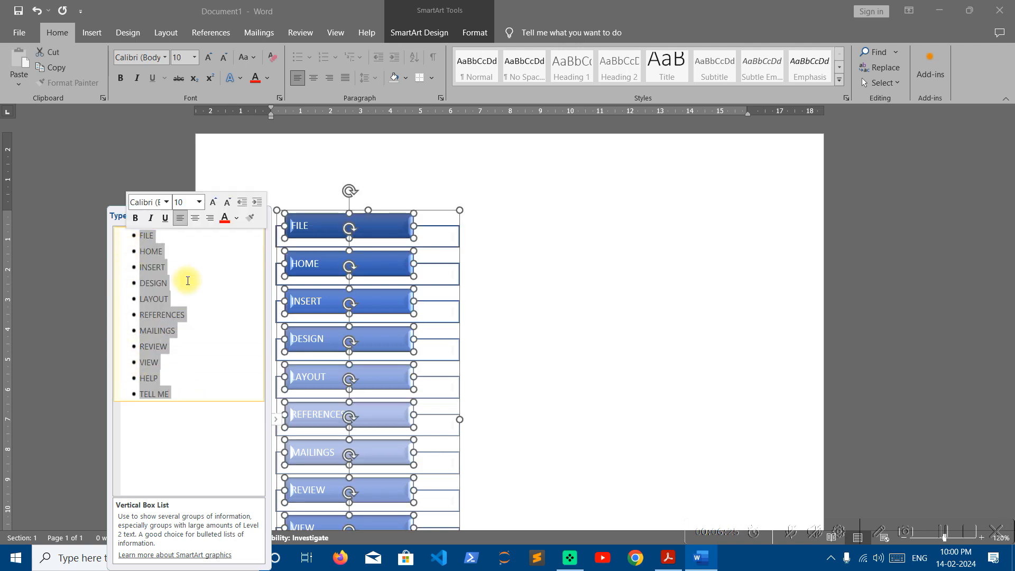
pyautogui.write('HOE')
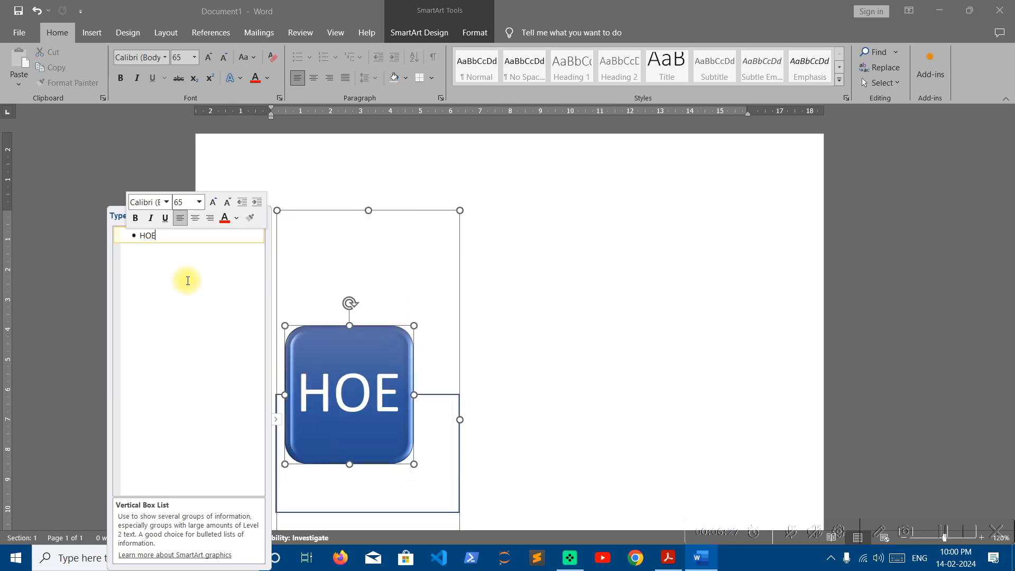
pyautogui.press('BackSpace')
pyautogui.write('ME')
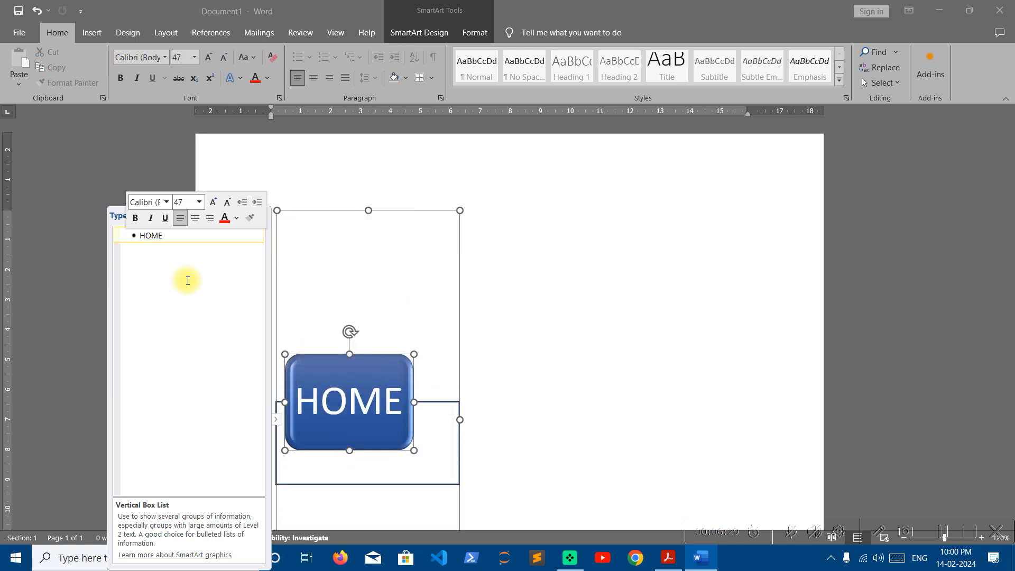
# Step: Add CLIPBOARD and FONT as second-level entries under HOME in the SmartArt text pane
pyautogui.press('Return')
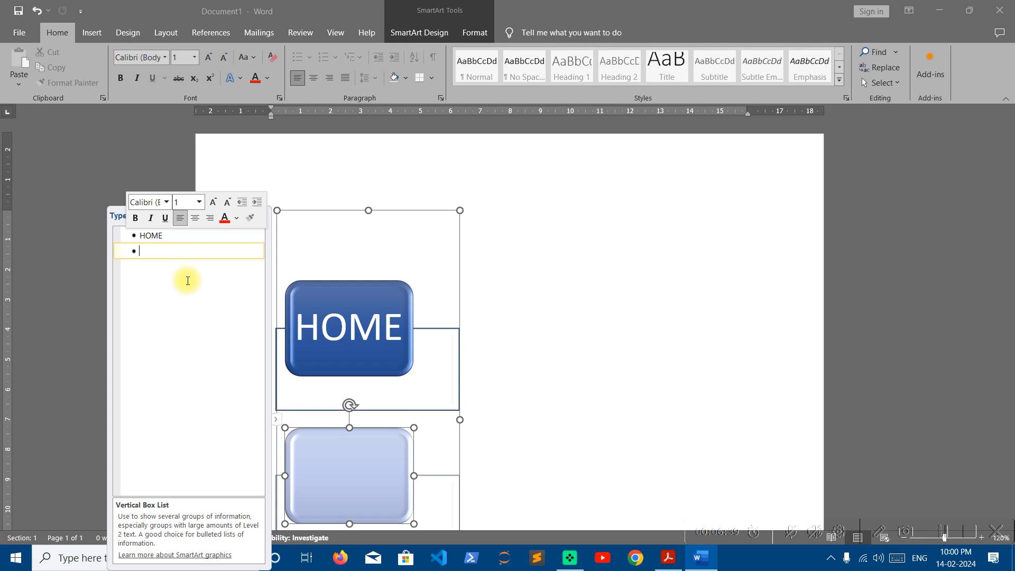
pyautogui.press('Tab')
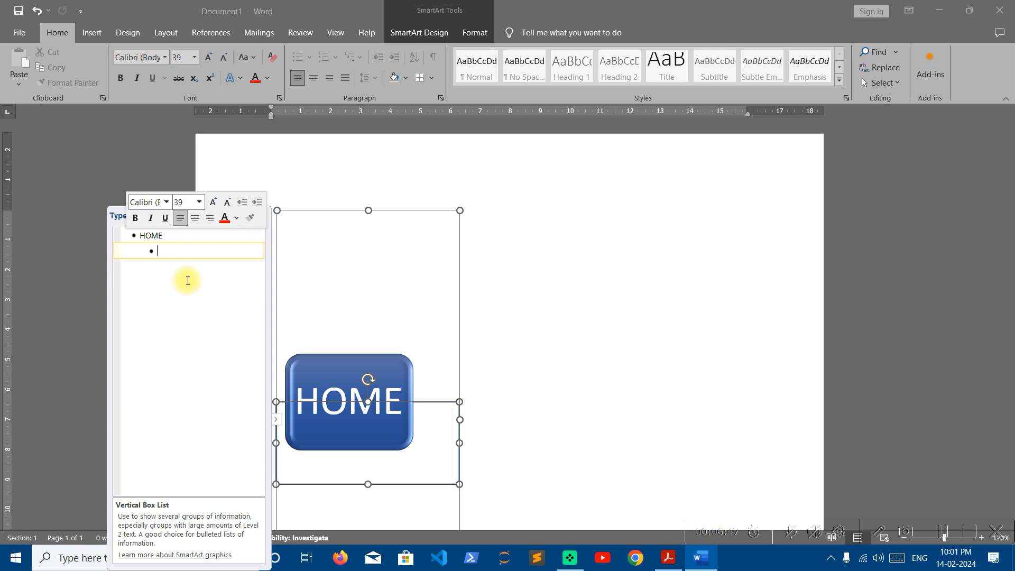
pyautogui.write('c;li')
pyautogui.press('BackSpace')
pyautogui.press('BackSpace')
pyautogui.press('BackSpace')
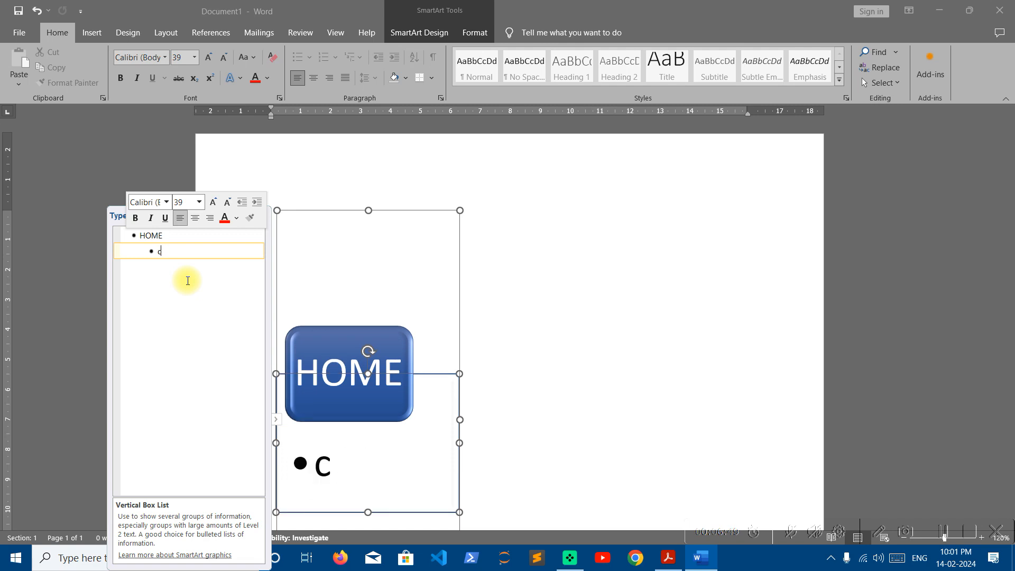
pyautogui.write('LIPBOARD')
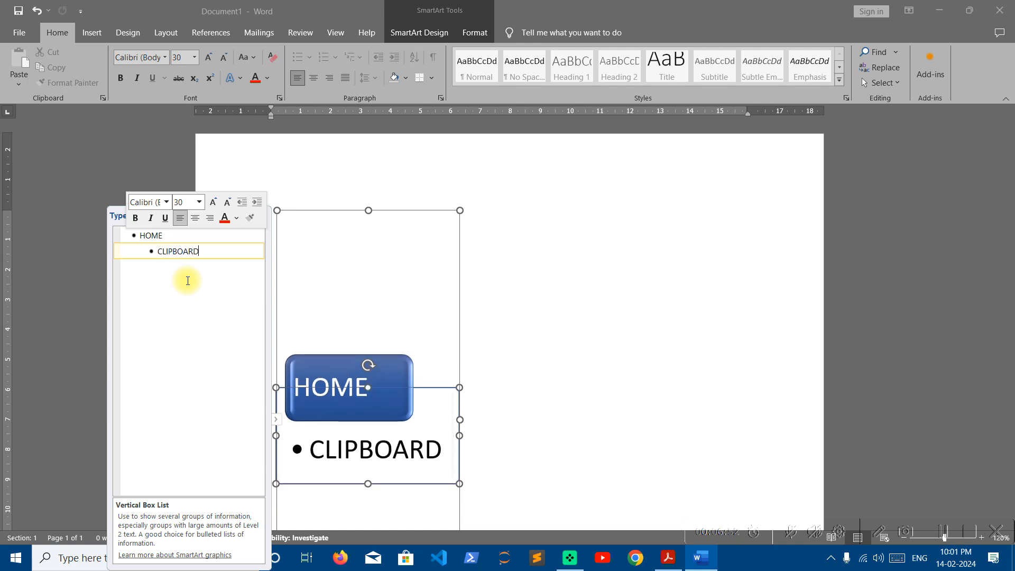
pyautogui.press('Return')
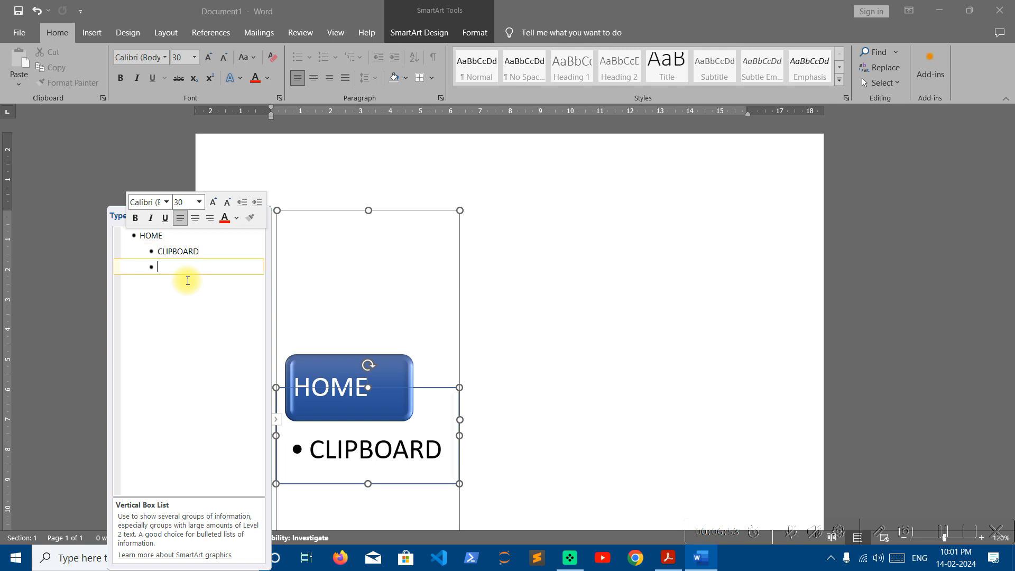
pyautogui.write('FONT')
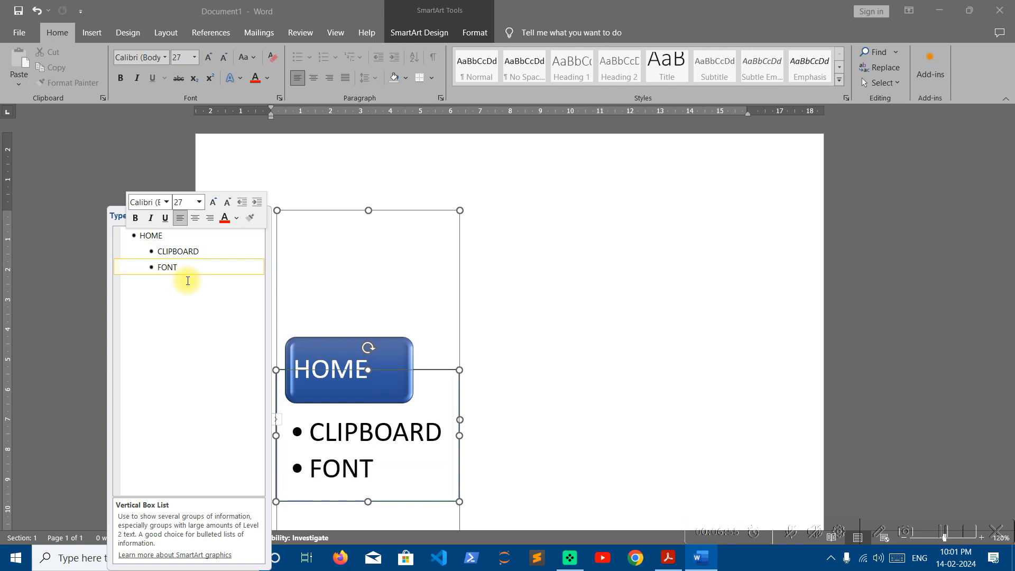
# Step: Add PARAGRAPH as a second-level entry below FONT in the HOME group
pyautogui.press('Return')
pyautogui.write('PARAGARP')
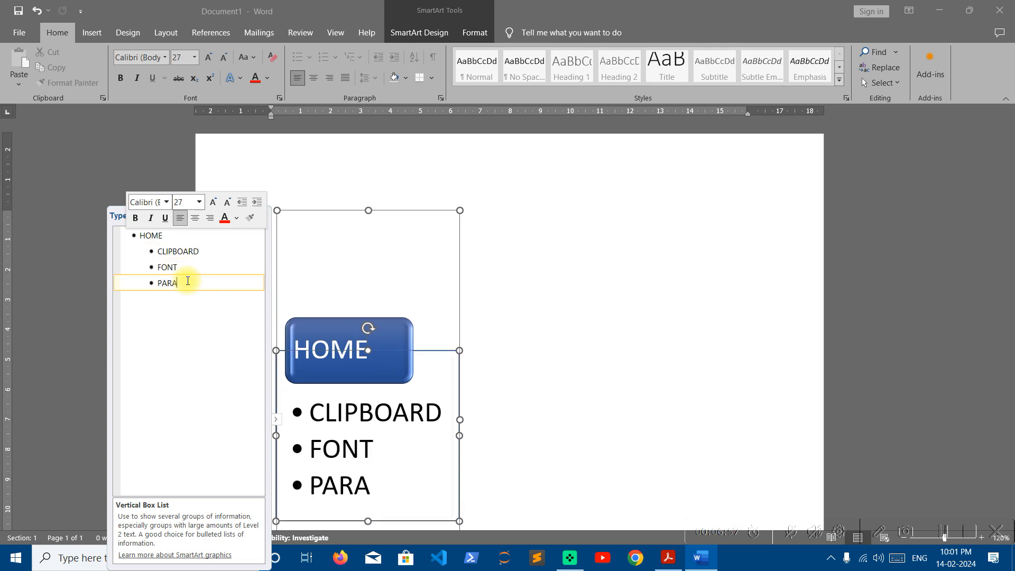
pyautogui.press('BackSpace')
pyautogui.press('BackSpace')
pyautogui.press('BackSpace')
pyautogui.write('RAPH')
# Step: Add STYLES and EDITING as further second-level entries below PARAGRAPH in the HOME group
pyautogui.press('Return')
pyautogui.write('SYTELS')
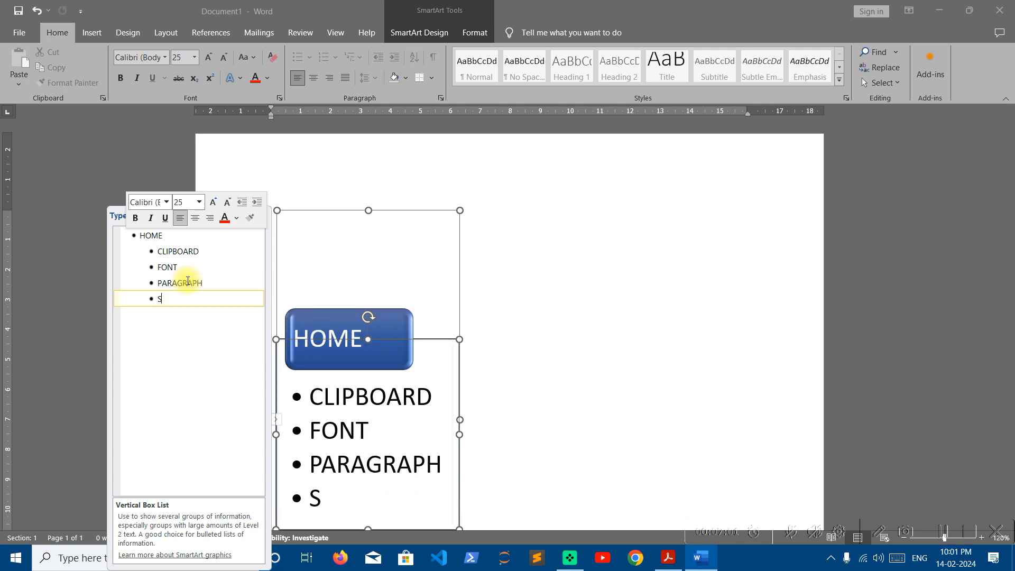
pyautogui.press('Return')
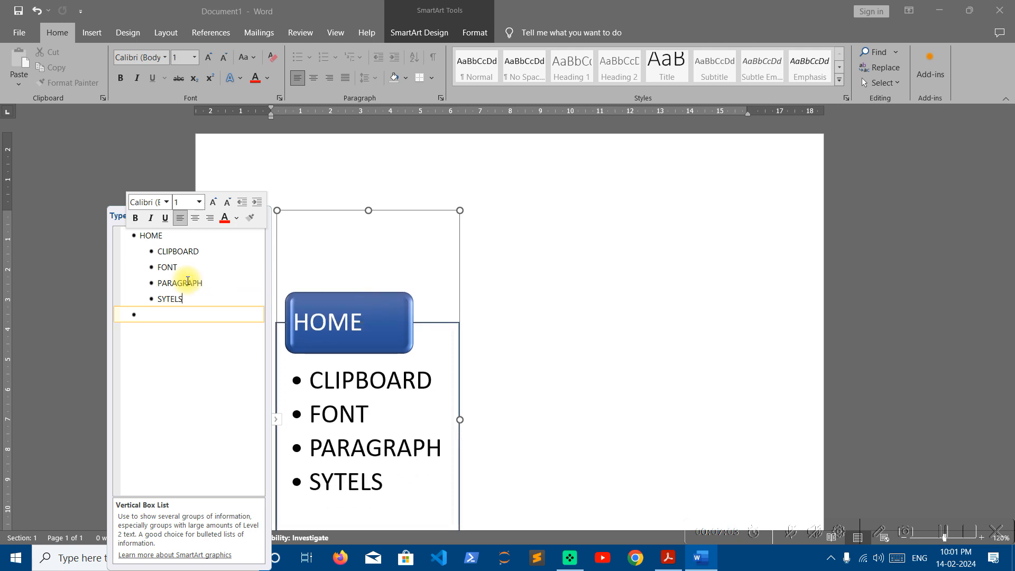
pyautogui.press('BackSpace')
pyautogui.press('BackSpace')
pyautogui.press('BackSpace')
pyautogui.press('BackSpace')
pyautogui.press('BackSpace')
pyautogui.press('BackSpace')
pyautogui.press('BackSpace')
pyautogui.write('STYLES')
pyautogui.press('Return')
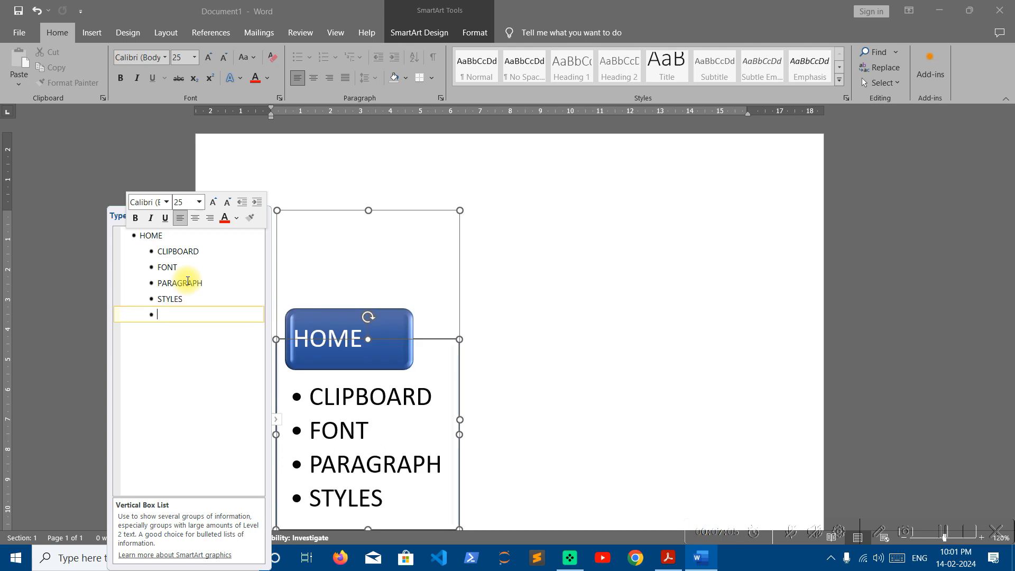
pyautogui.write('EDITING')
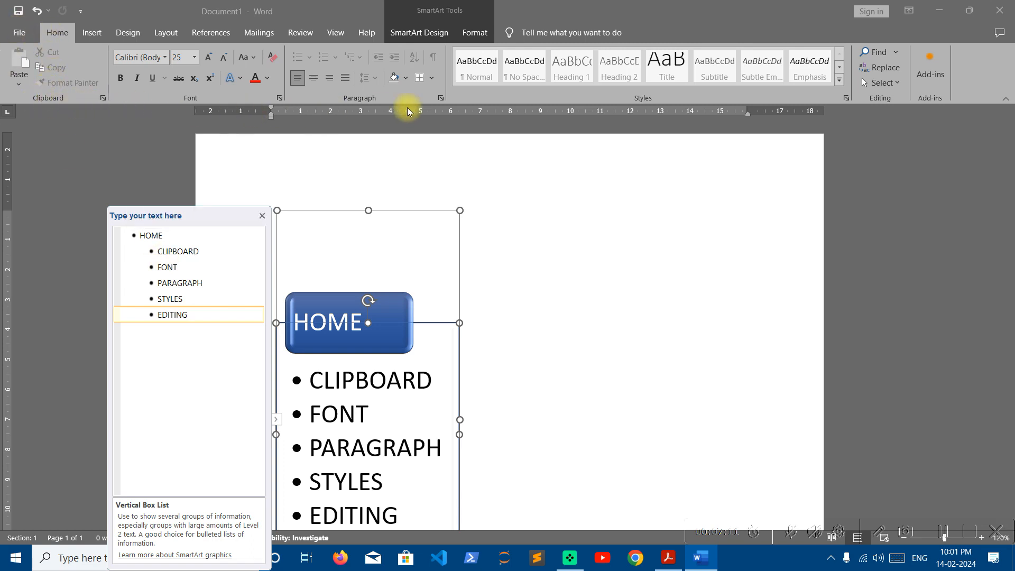
pyautogui.scroll(-2, 398, 288)
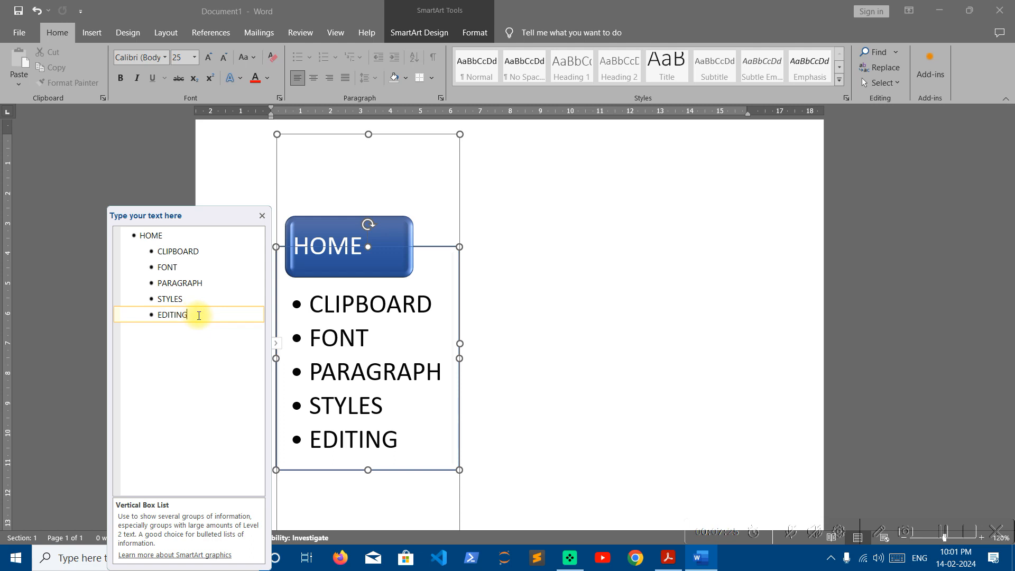
# Step: Add a new top-level entry named INSERT after EDITING in the SmartArt text pane
pyautogui.press('Return')
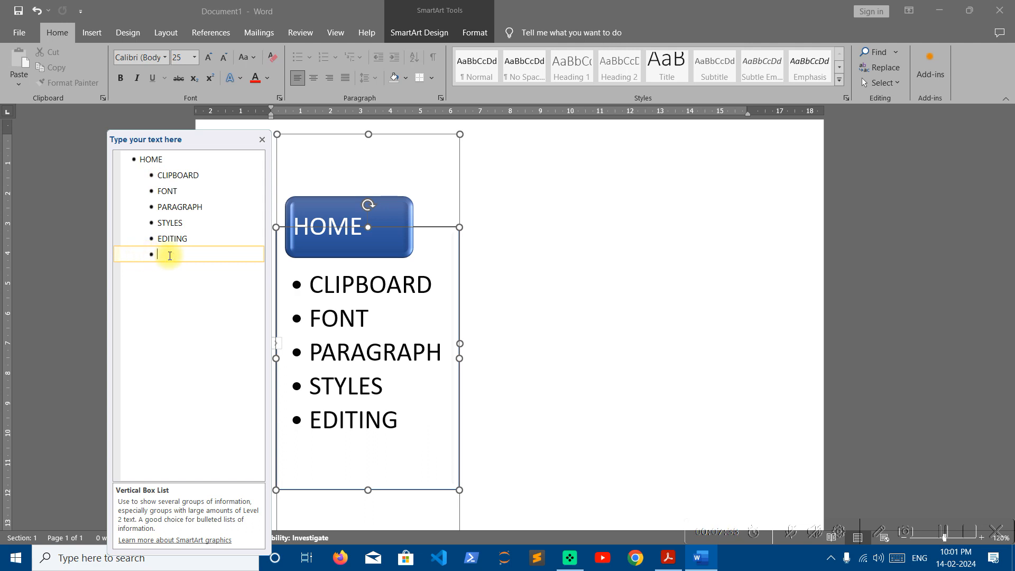
pyautogui.hotkey('shift', 'Tab')
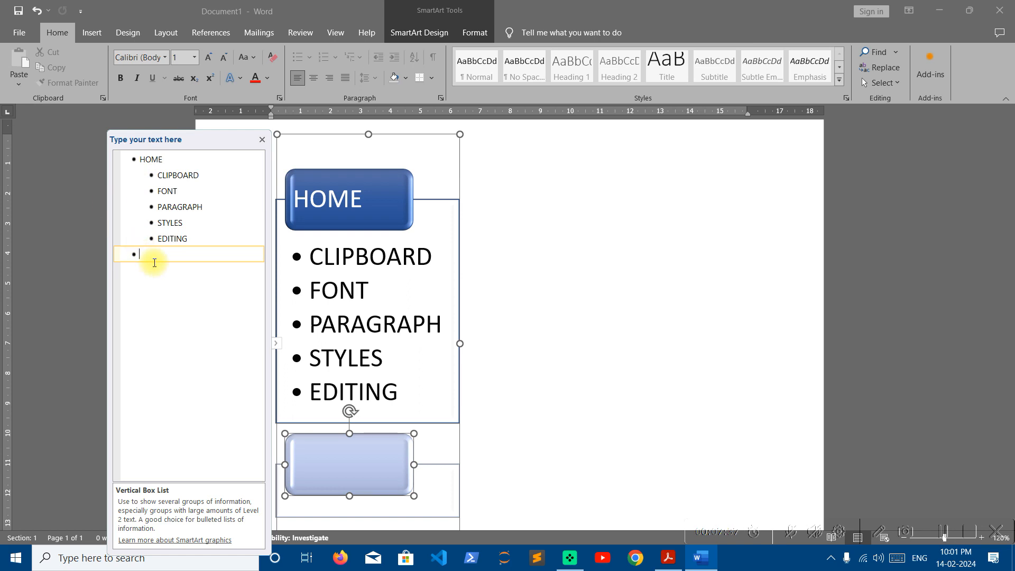
pyautogui.write('INSERT')
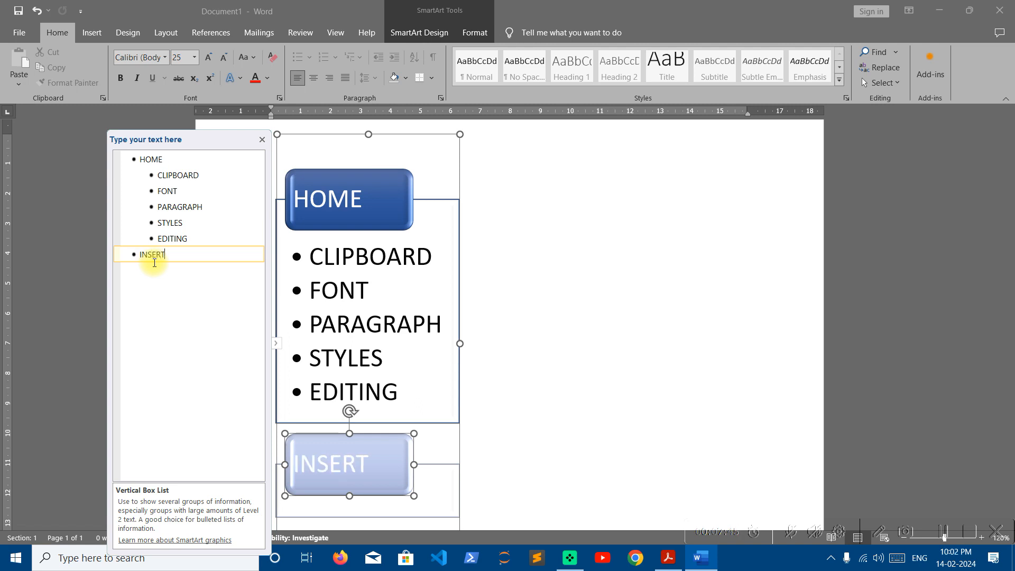
# Step: Add PAGES and TABLES as second-level entries under INSERT, taking the names from the ribbon's Insert groups
pyautogui.press('Return')
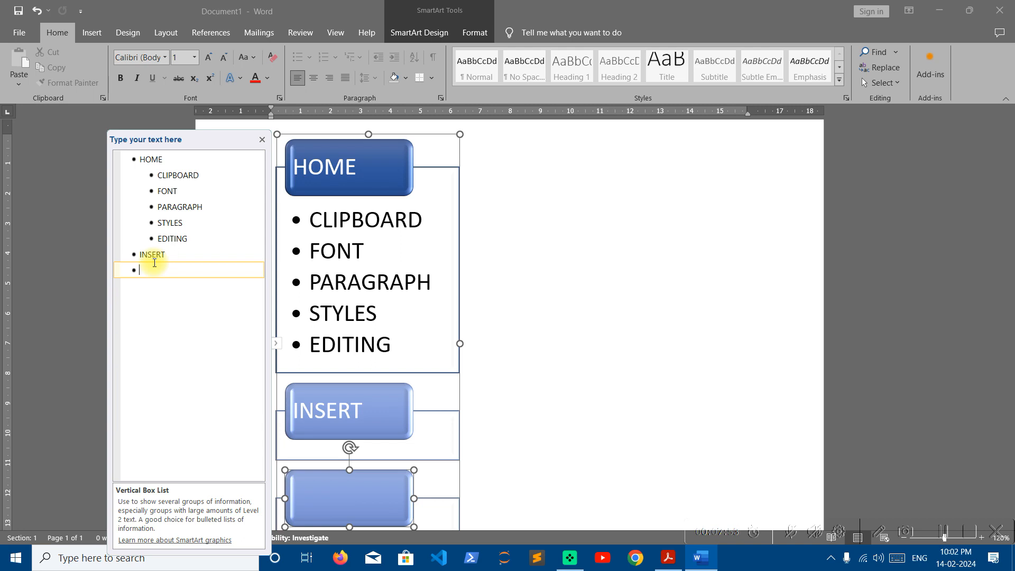
pyautogui.press('Tab')
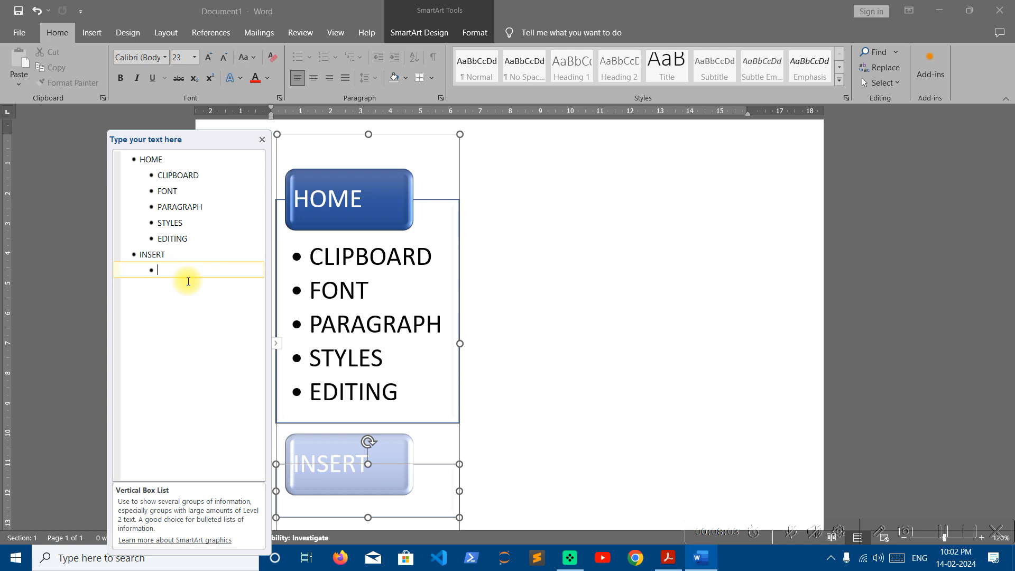
pyautogui.click(91, 32)
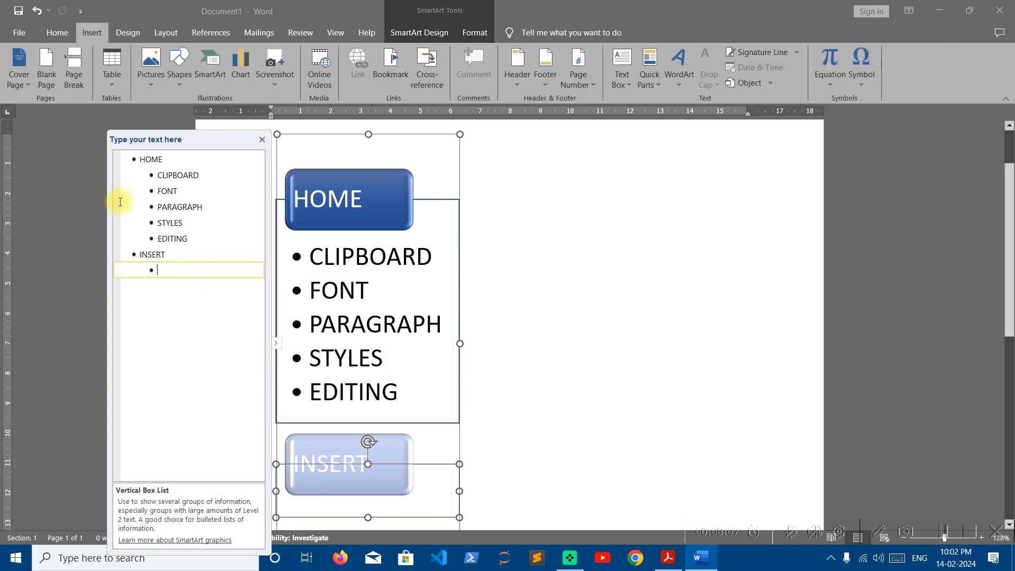
pyautogui.write('PAGES')
pyautogui.press('Return')
pyautogui.write('TABLES')
pyautogui.press('Return')
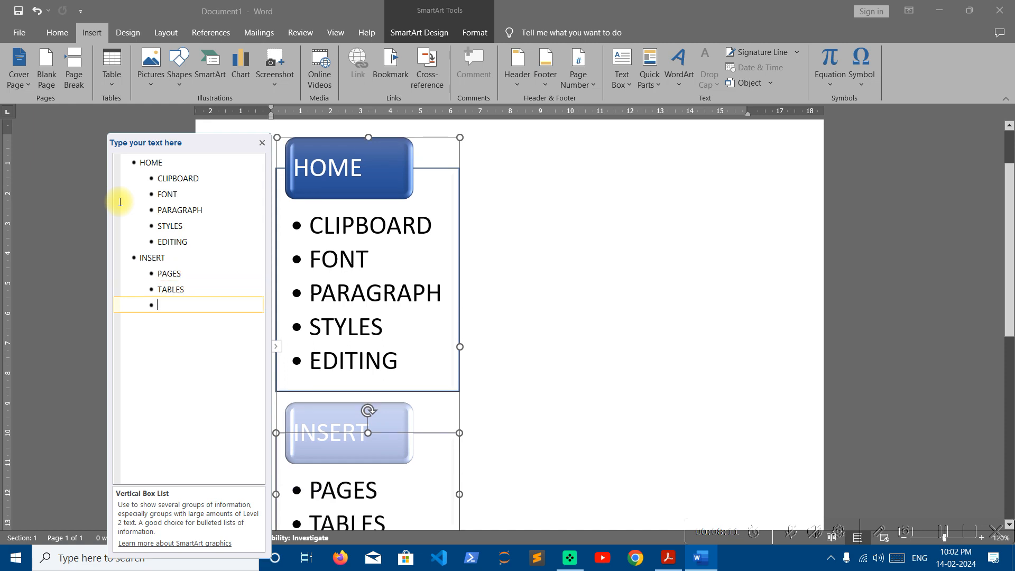
# Step: Continue the INSERT group with the second-level entries ILLUSTRATIONS, MEDIA and LINKS
pyautogui.write('ILLUSTRATIONS')
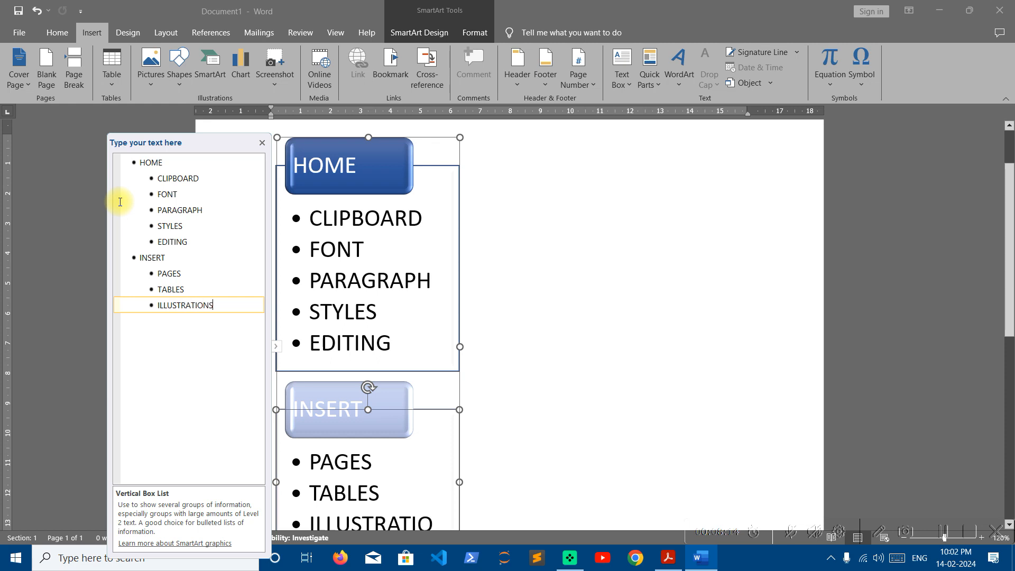
pyautogui.press('Return')
pyautogui.write('MEDIA')
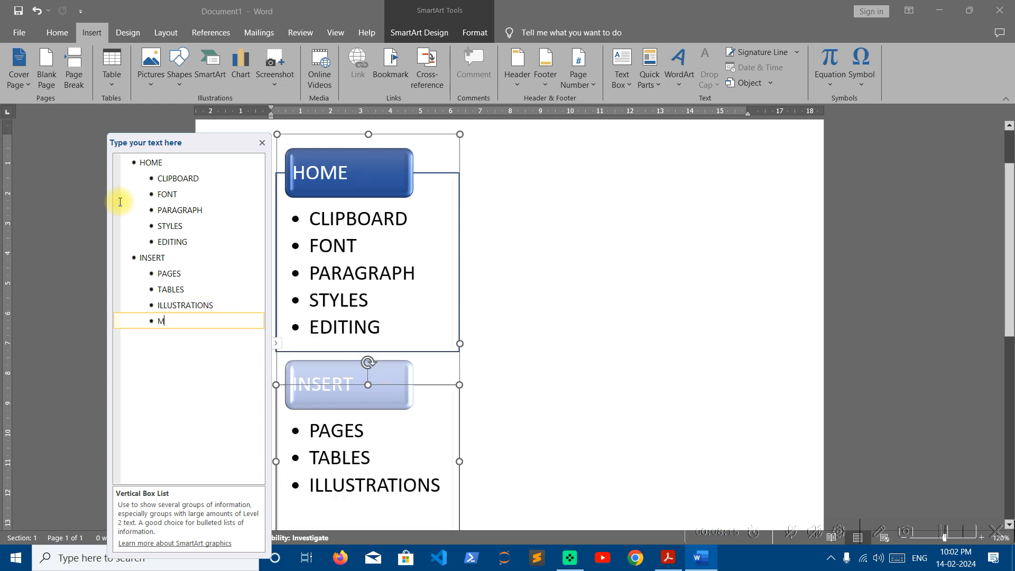
pyautogui.press('Return')
pyautogui.write('LINKS')
pyautogui.press('Return')
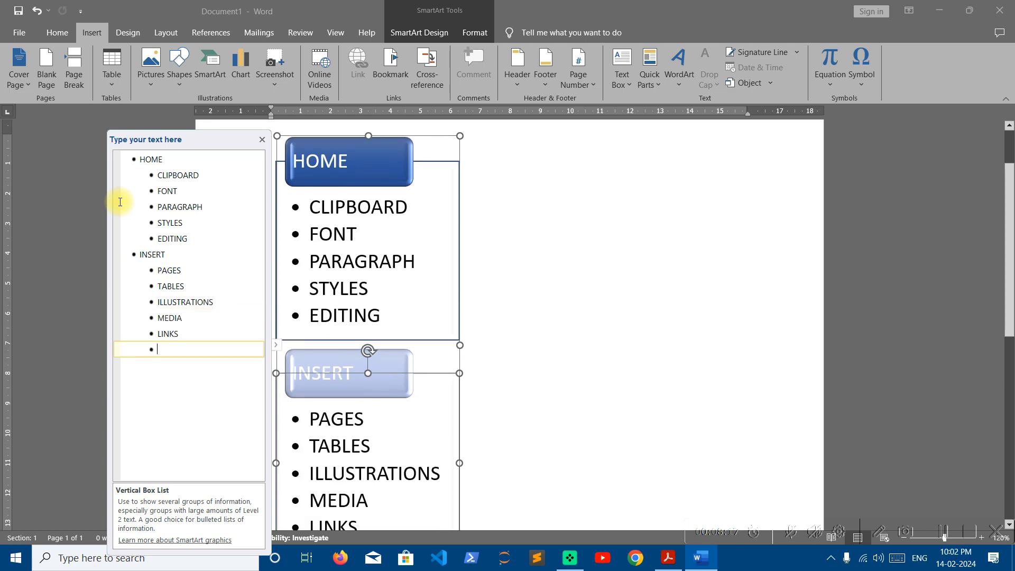
# Step: Add COMMENTS as the last second-level entry under INSERT and close the SmartArt text pane
pyautogui.write('COMMNET')
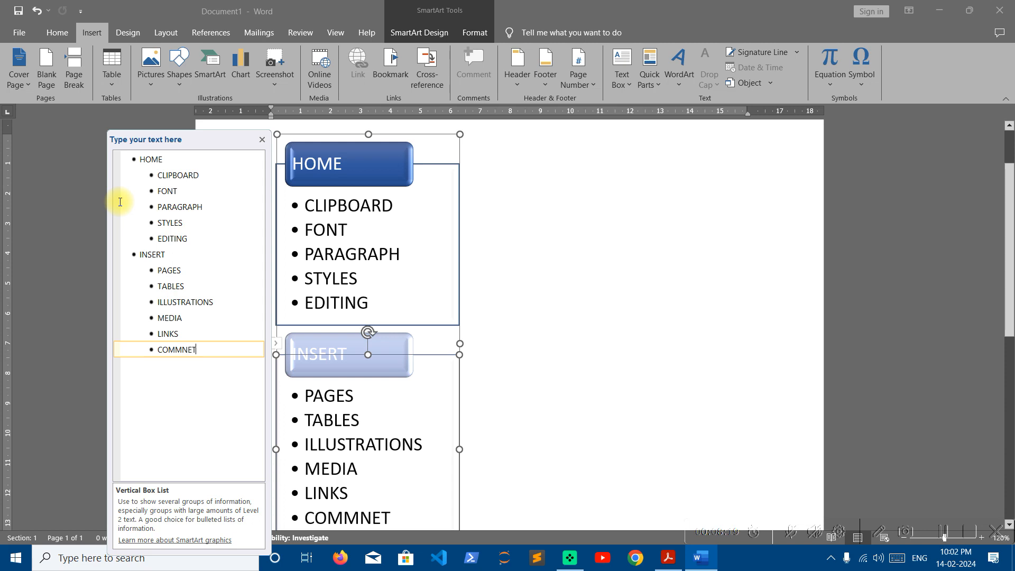
pyautogui.press('BackSpace')
pyautogui.press('BackSpace')
pyautogui.press('BackSpace')
pyautogui.write('ENTS')
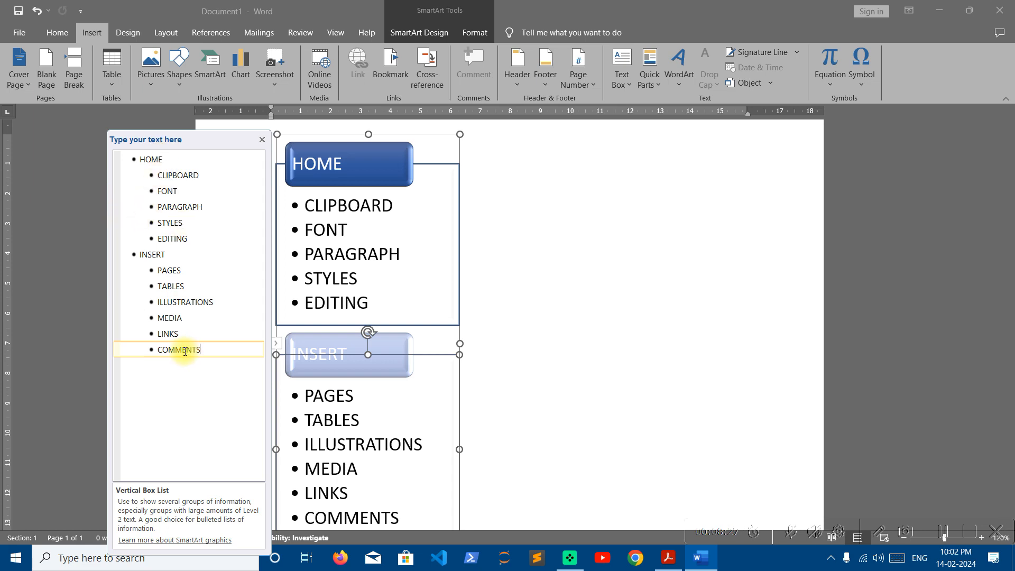
pyautogui.click(261, 138)
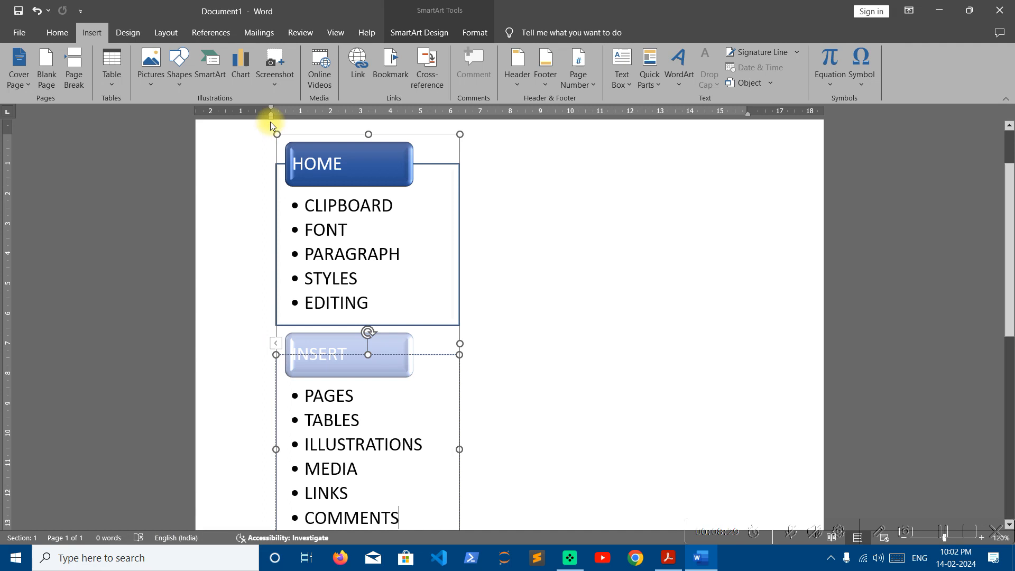
# Step: Apply the seventh 3-D SmartArt style, the tilted metallic look, to the graphic
pyautogui.click(424, 34)
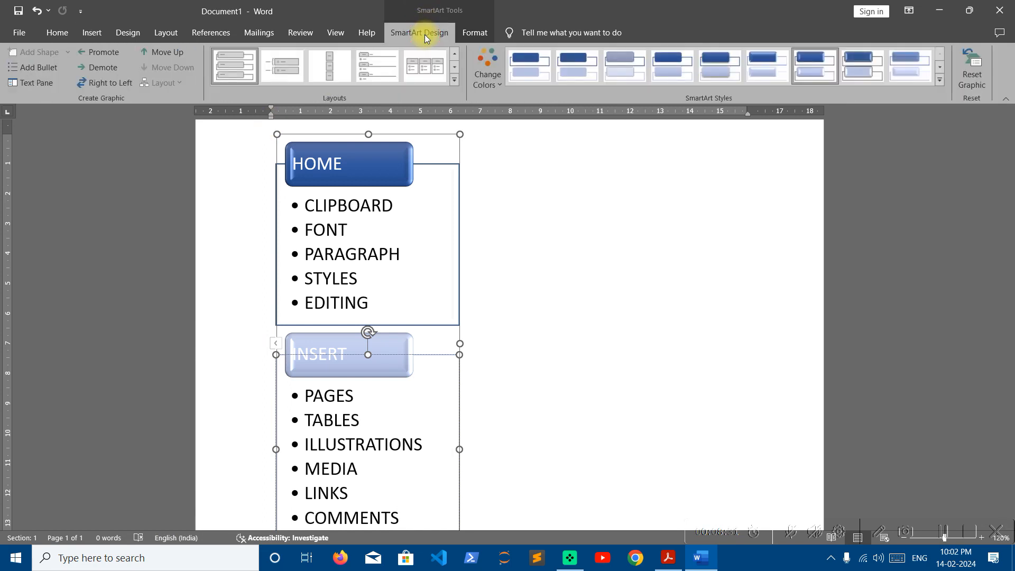
pyautogui.click(940, 84)
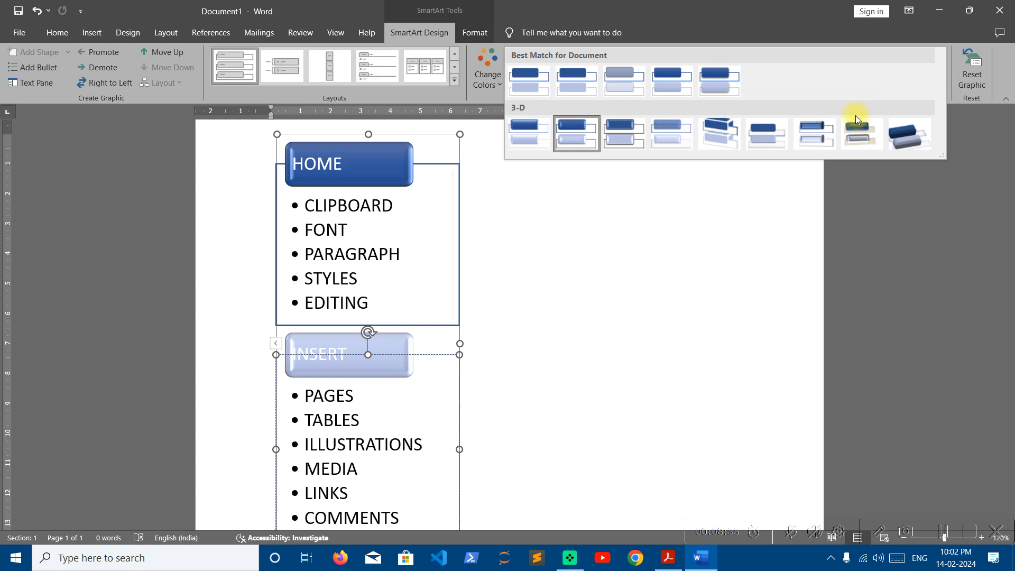
pyautogui.click(814, 135)
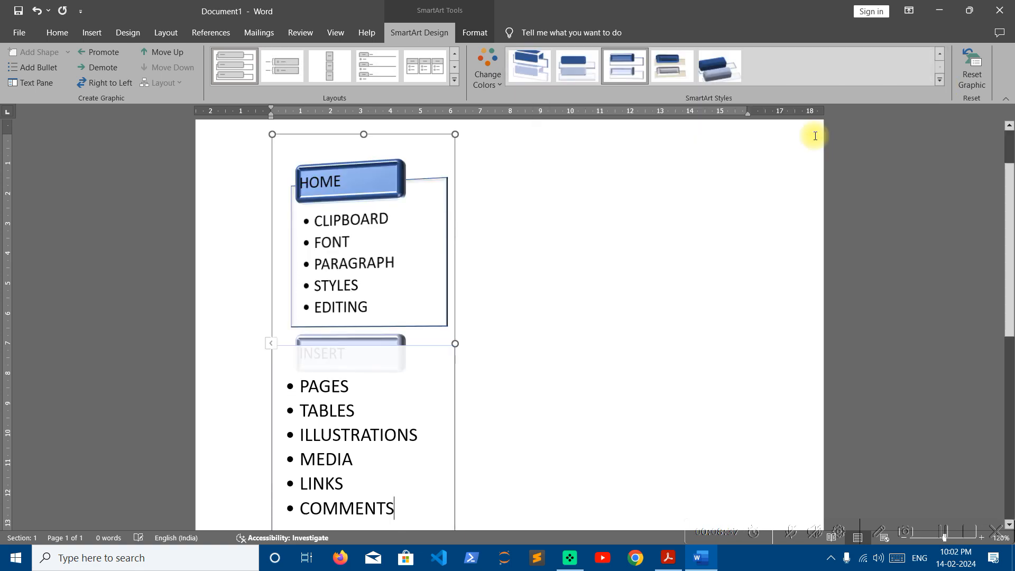
# Step: Recolour the SmartArt graphic with the second Colorful variant, deselect it and check both boxes on the page
pyautogui.click(487, 72)
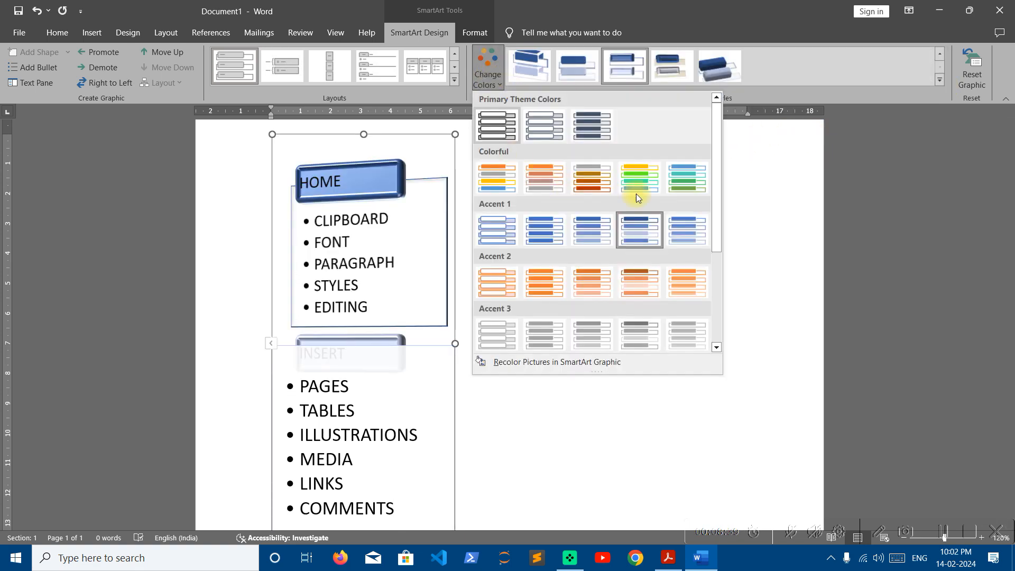
pyautogui.click(538, 176)
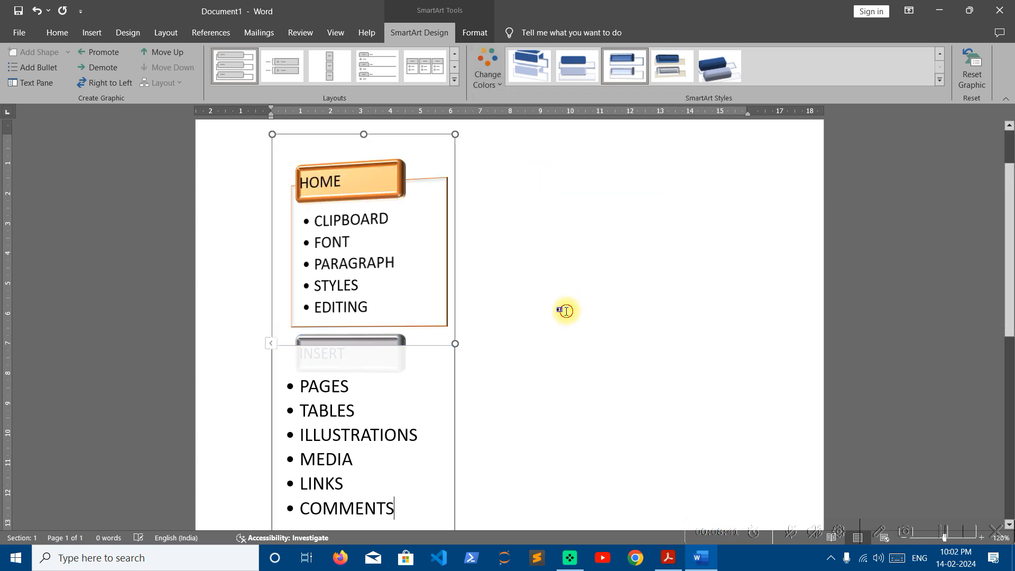
pyautogui.click(566, 311)
pyautogui.scroll(-1, 510, 339)
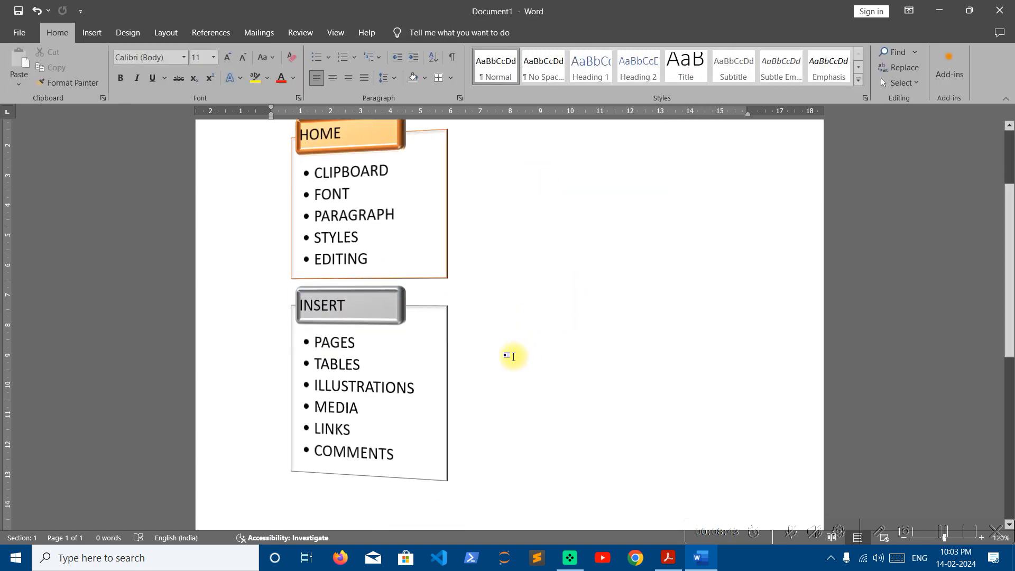
pyautogui.scroll(2, 513, 357)
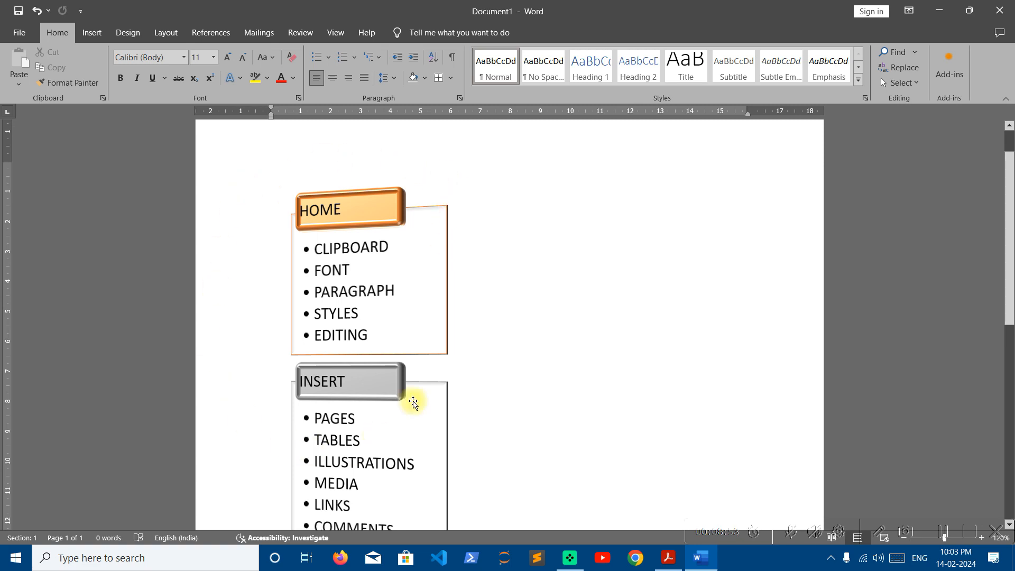
# Step: Switch the SmartArt layout to side-by-side titled bullet boxes and widen the graphic to about 15.5 cm
pyautogui.click(429, 217)
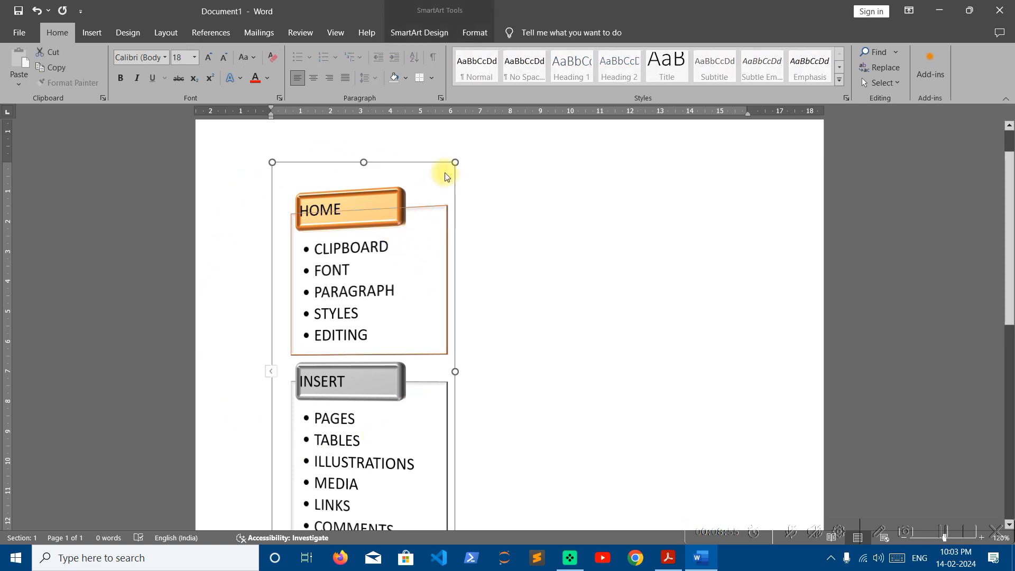
pyautogui.click(415, 34)
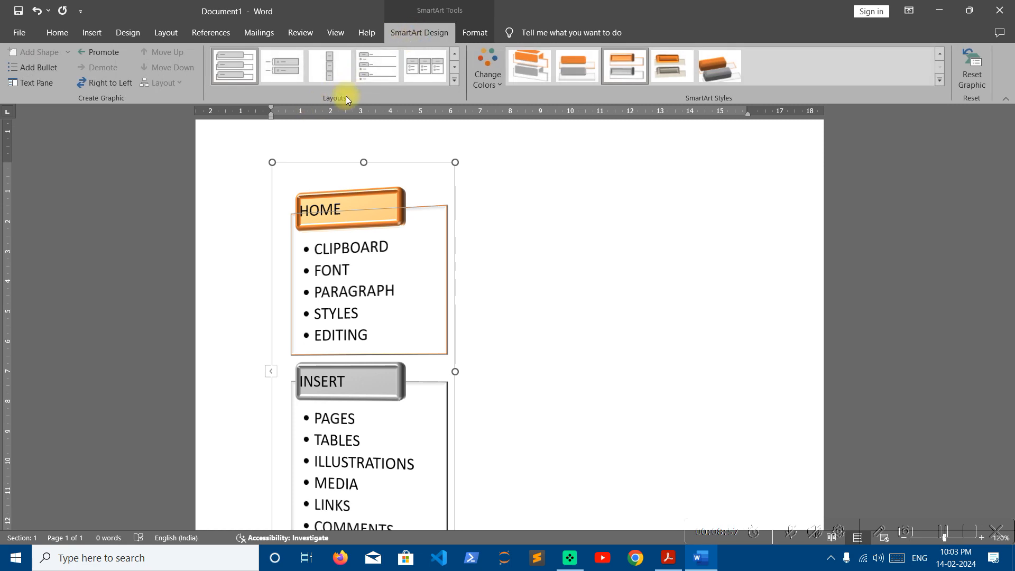
pyautogui.click(455, 79)
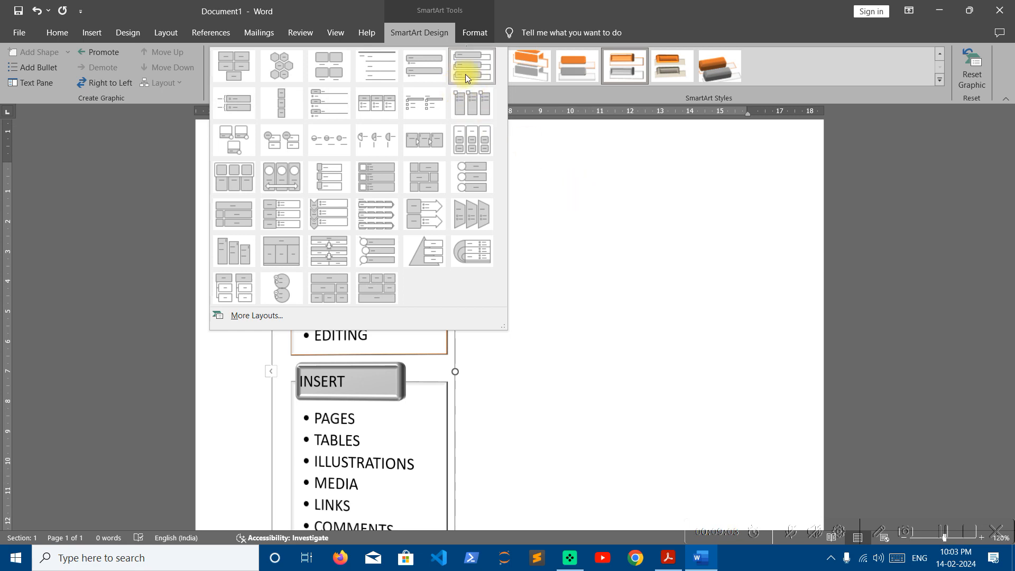
pyautogui.click(364, 106)
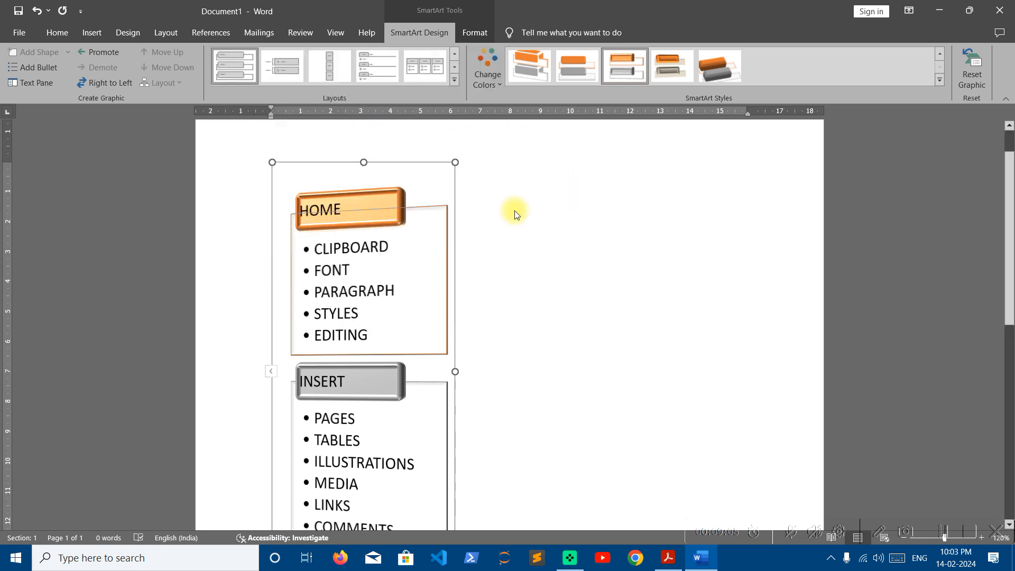
pyautogui.moveTo(456, 372); pyautogui.dragTo(736, 363)
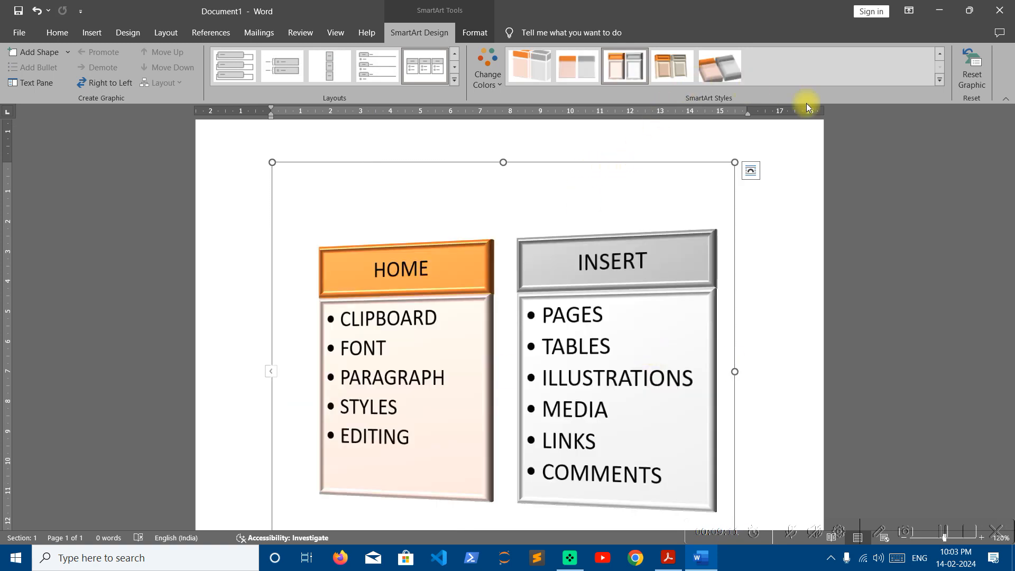
# Step: Apply the third 3-D SmartArt style and change the layout to the list of side-by-side trapezoids
pyautogui.click(941, 81)
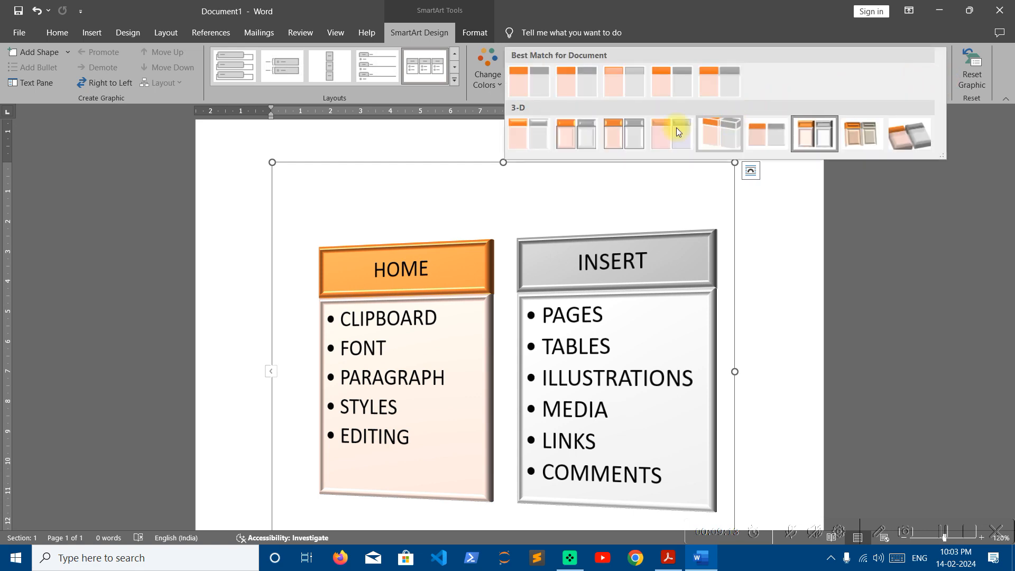
pyautogui.click(627, 130)
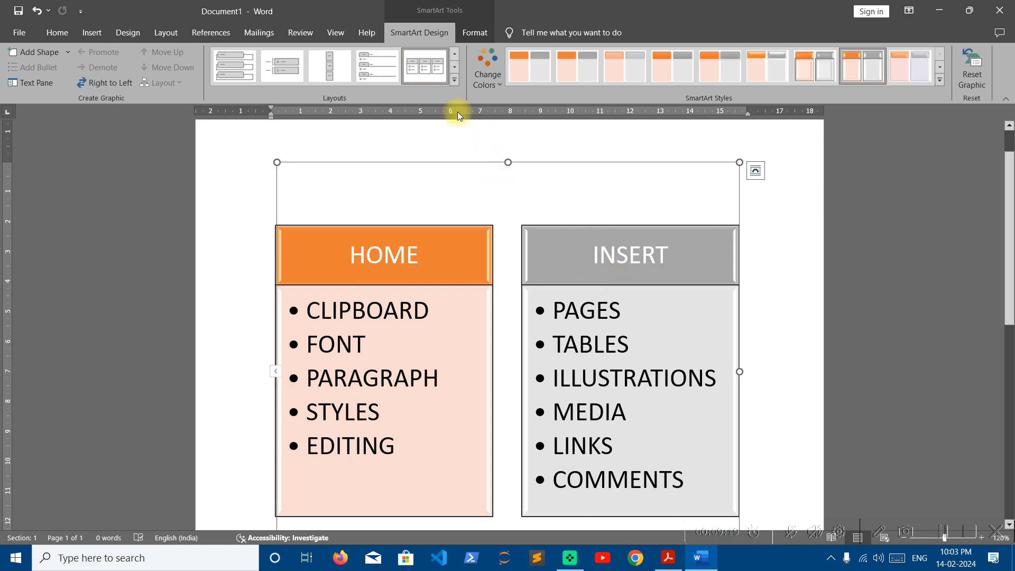
pyautogui.click(453, 80)
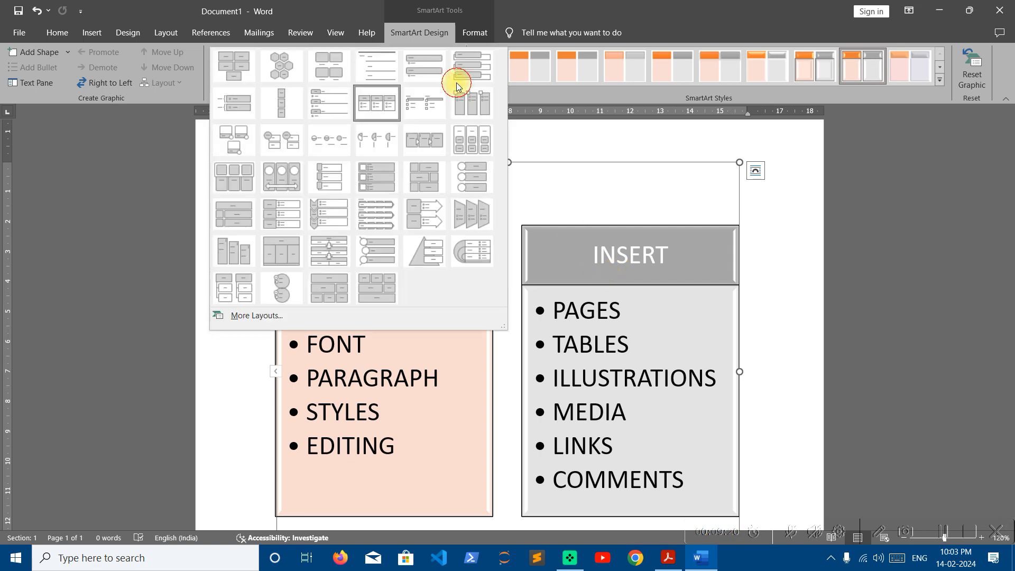
pyautogui.click(467, 210)
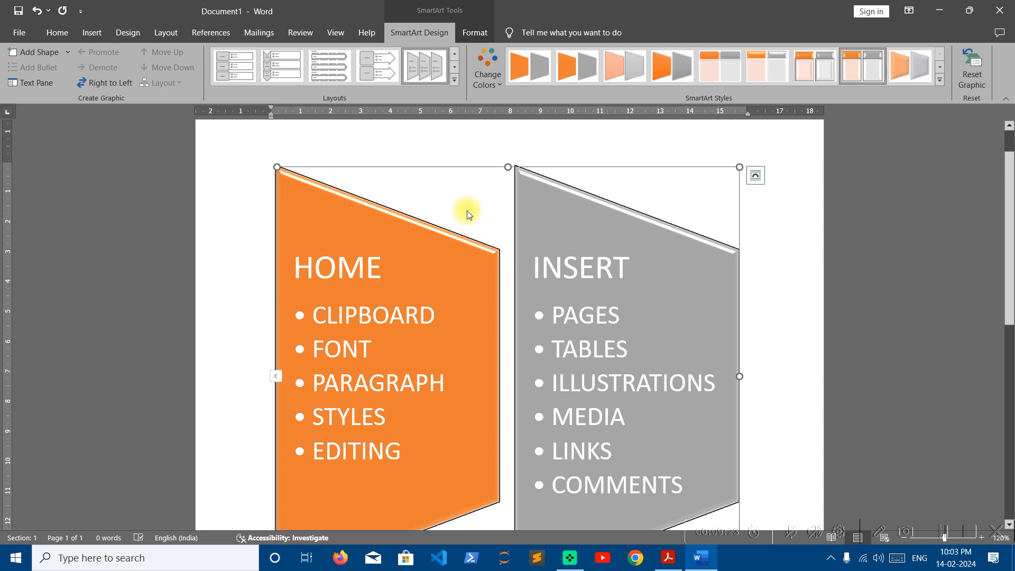
# Step: Try the two arrow layouts on the SmartArt, then switch it to downward chevron headings beside rounded bullet boxes
pyautogui.click(388, 82)
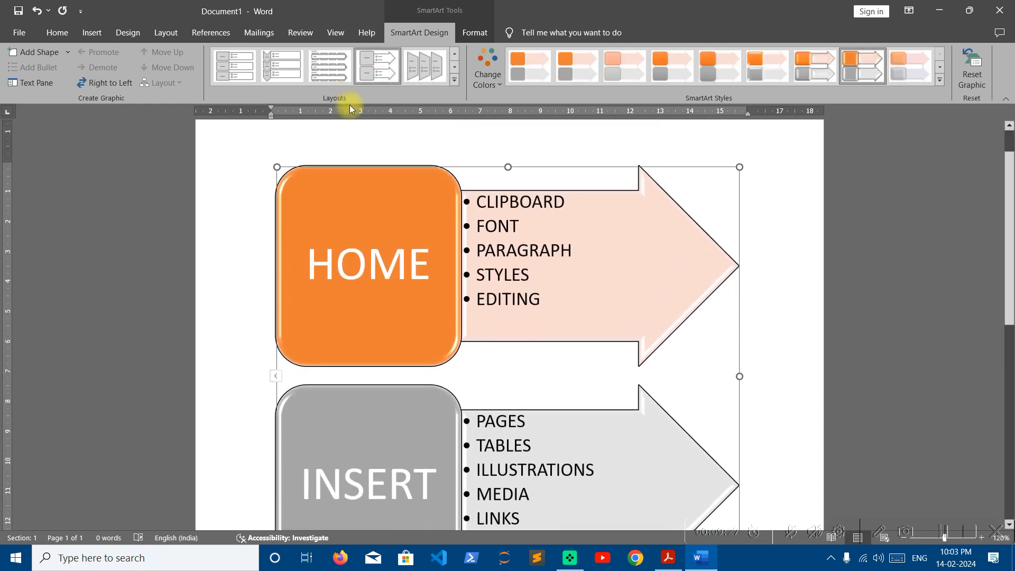
pyautogui.click(329, 66)
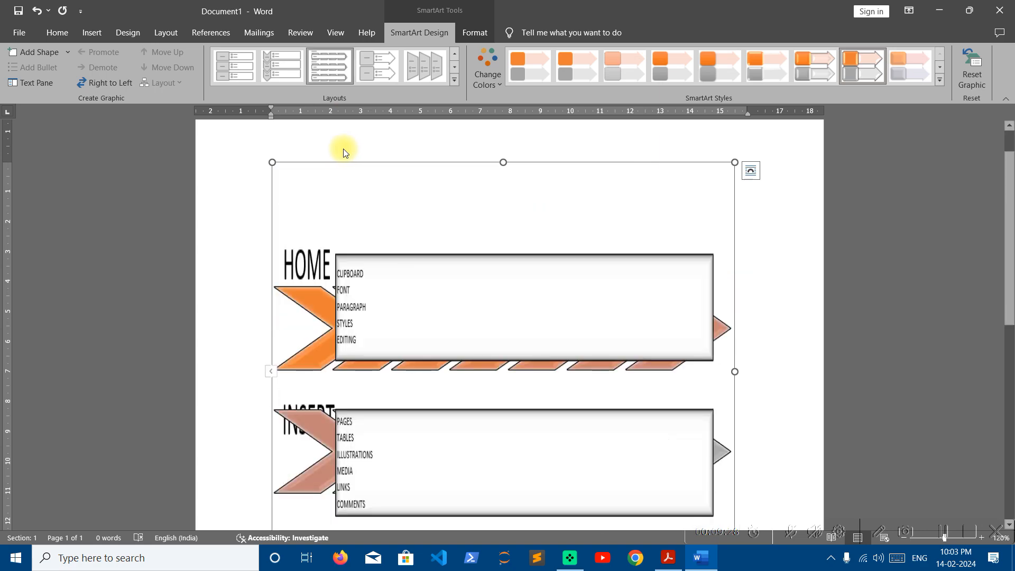
pyautogui.click(288, 69)
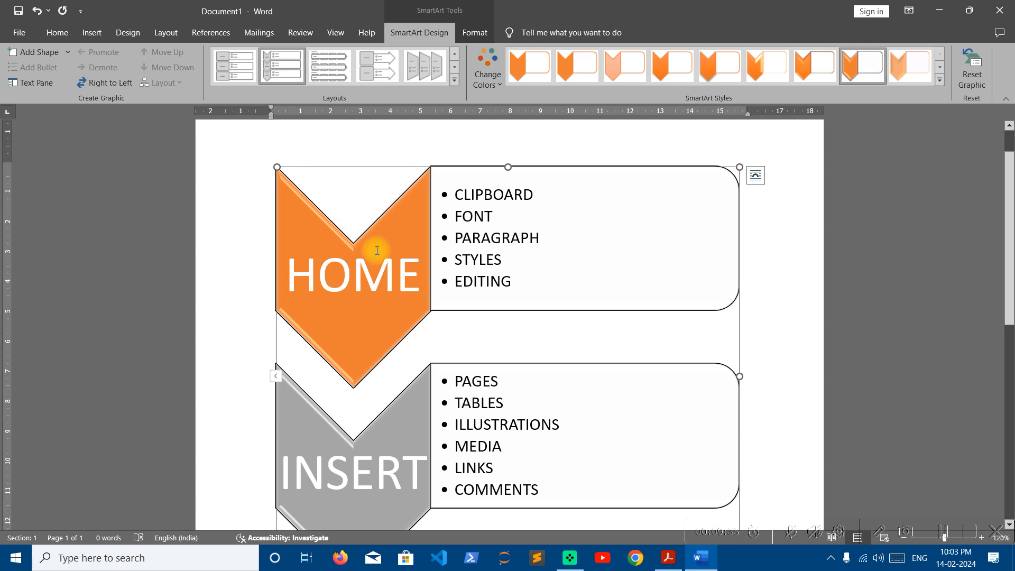
# Step: Add the line PROCESS below the SmartArt graphic and start a new paragraph after it
pyautogui.scroll(-2, 378, 251)
pyautogui.scroll(-1, 746, 443)
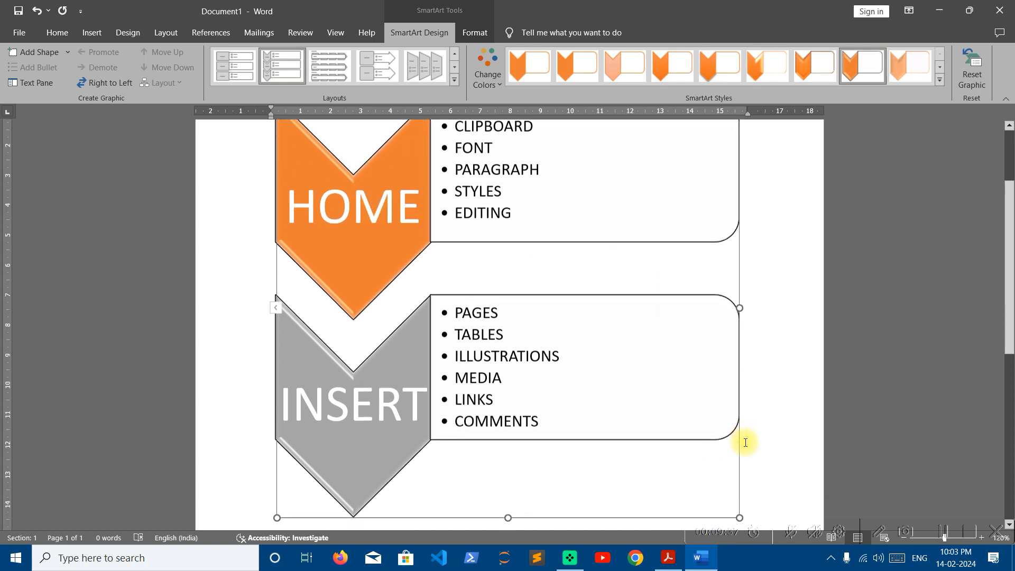
pyautogui.scroll(-1, 746, 443)
pyautogui.click(752, 439)
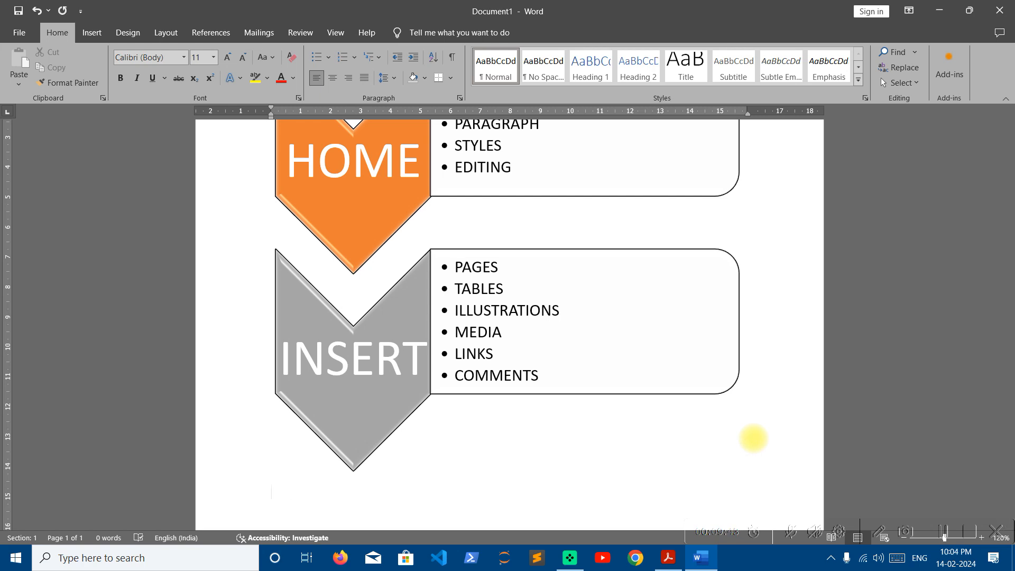
pyautogui.write('PROCESS')
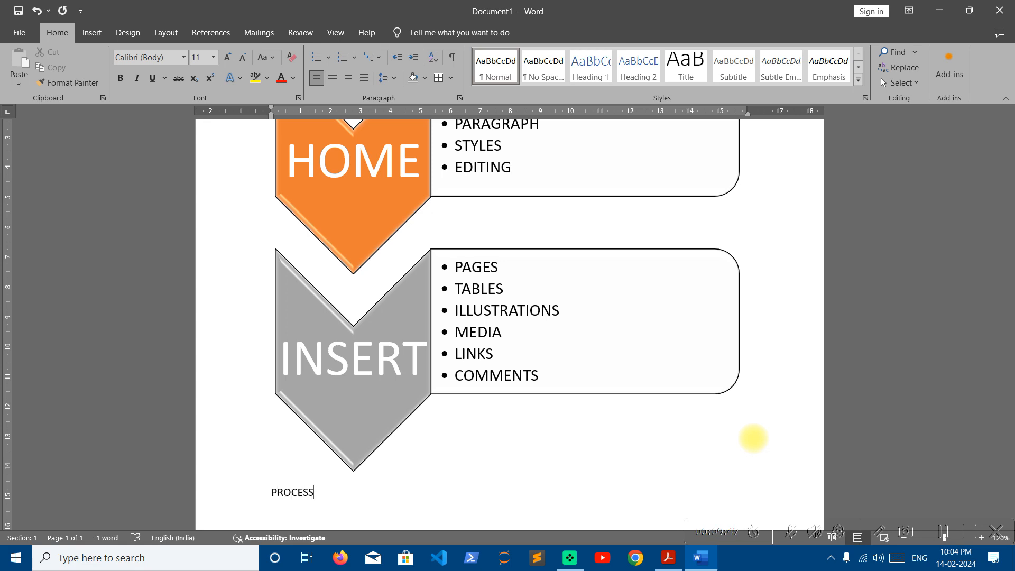
pyautogui.press('Return')
# Step: Insert an Increasing Arrows Process SmartArt graphic from the Process category below the PROCESS line
pyautogui.scroll(-3, 741, 423)
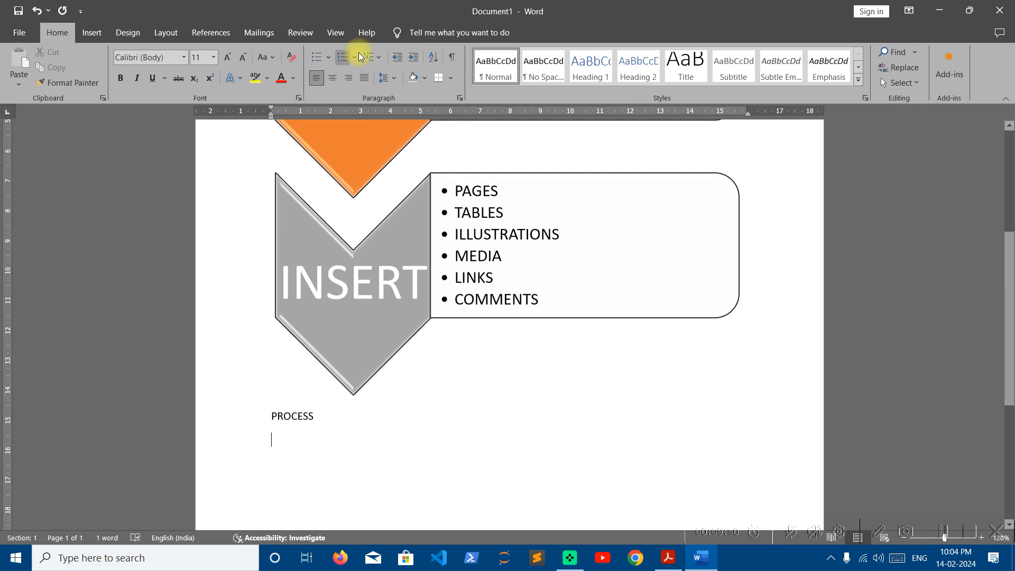
pyautogui.click(92, 32)
pyautogui.click(210, 66)
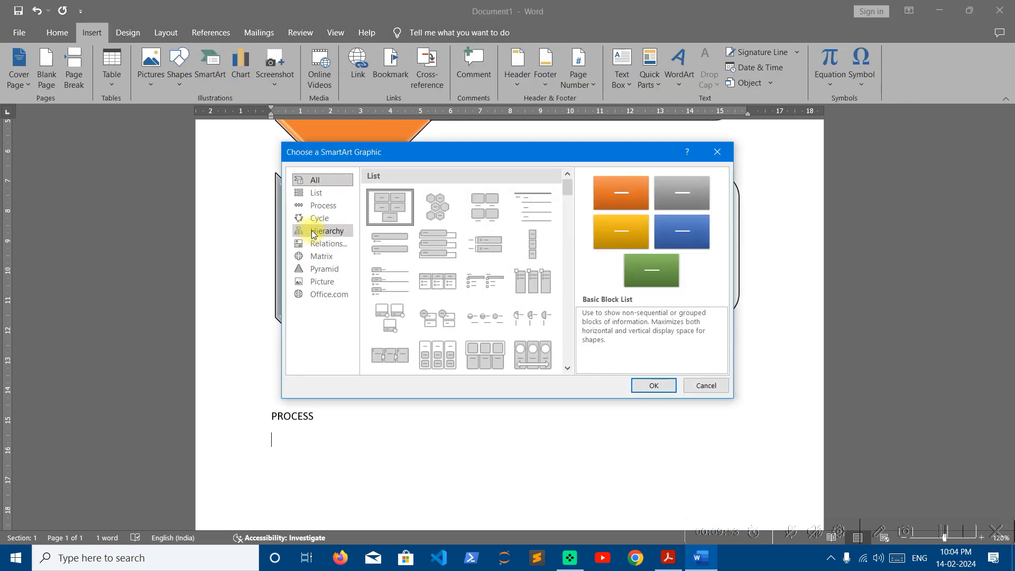
pyautogui.click(319, 206)
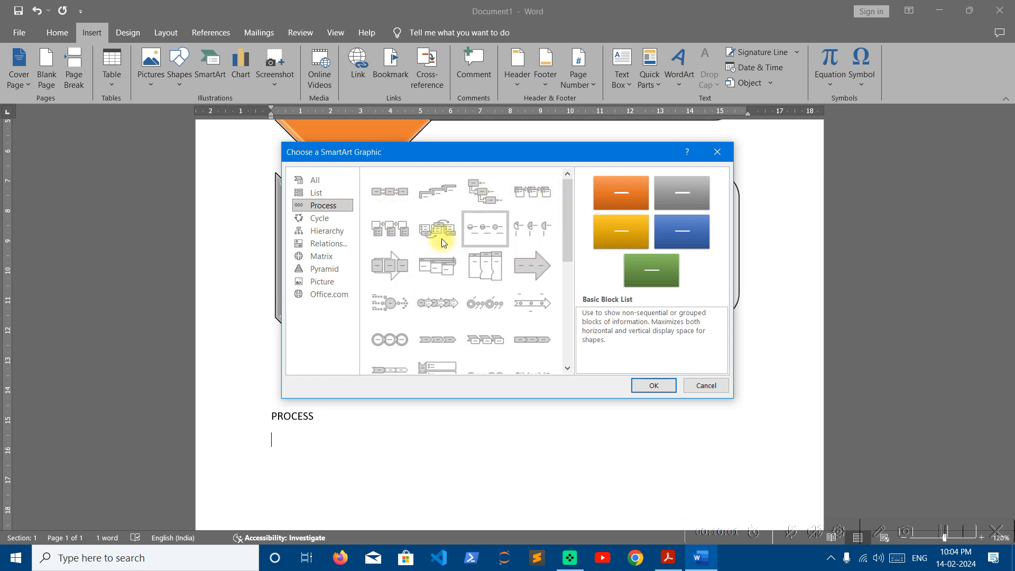
pyautogui.click(447, 268)
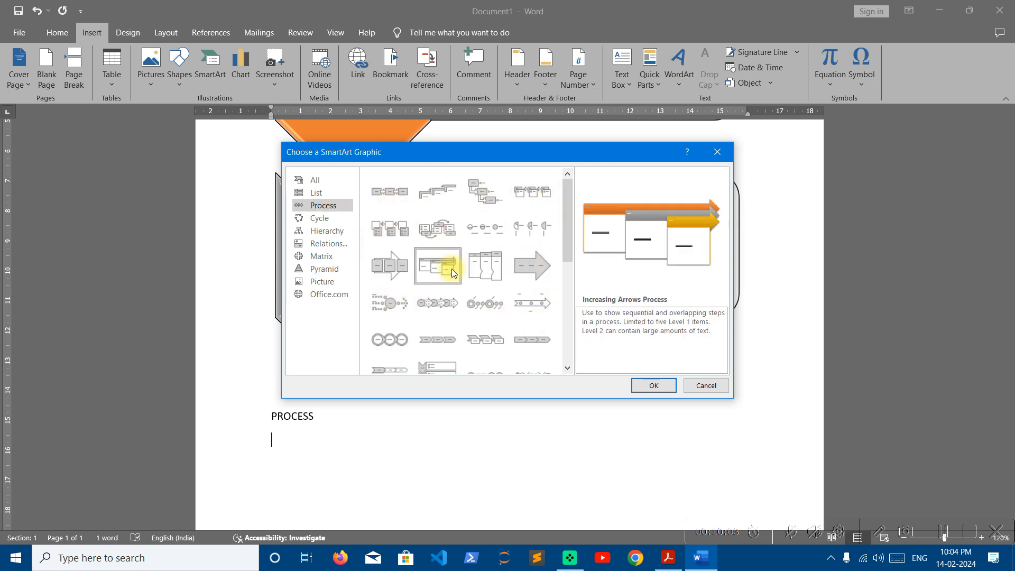
pyautogui.click(652, 386)
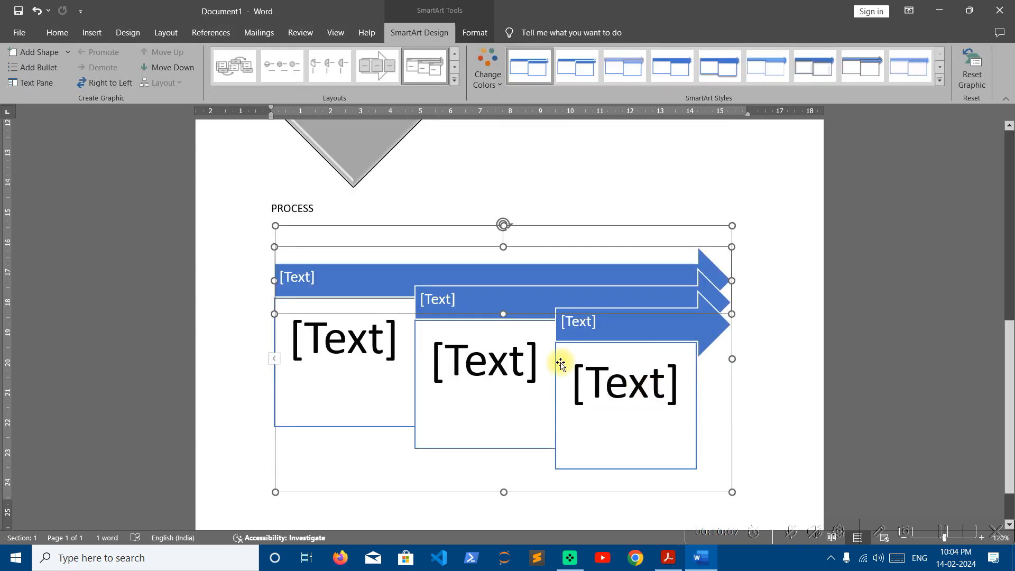
# Step: Open the first arrow's heading placeholder and the text box beneath it for text entry
pyautogui.click(303, 277)
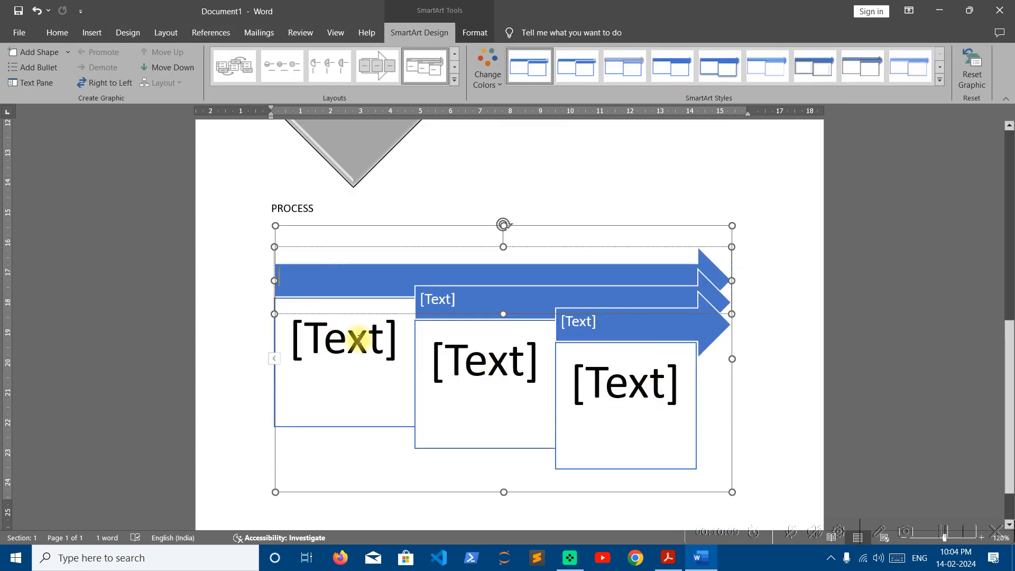
pyautogui.click(362, 344)
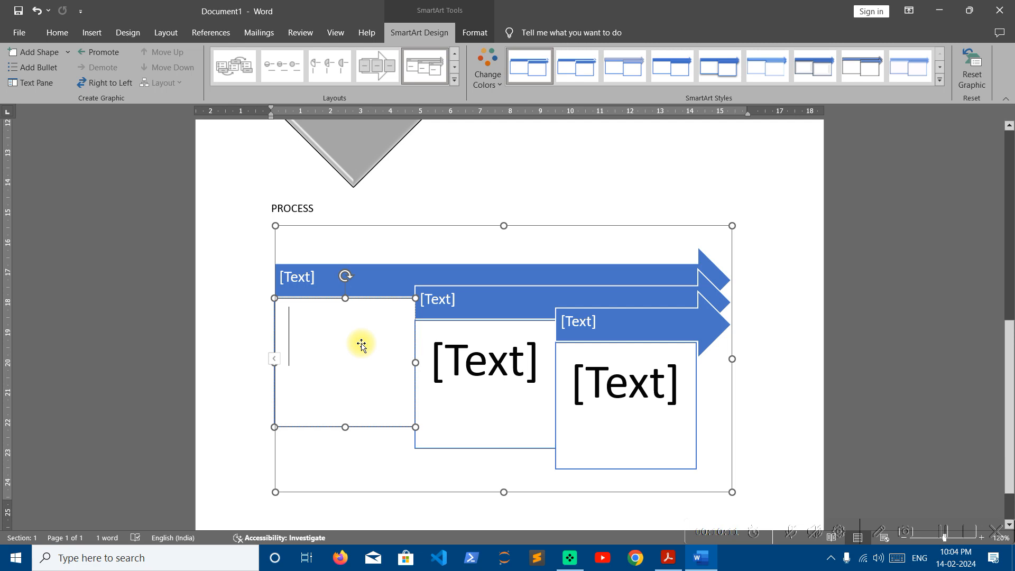